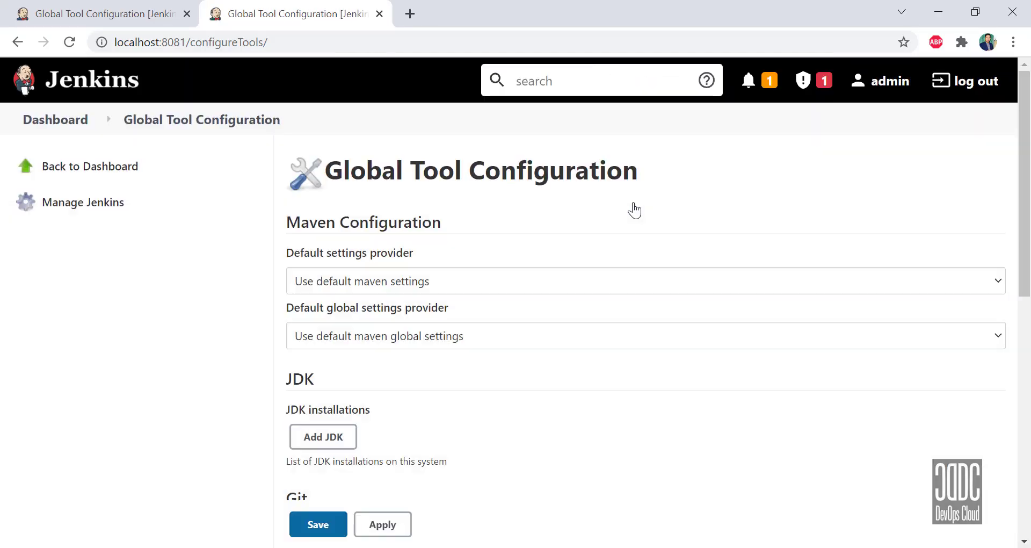
Step: Add a JDK installation named java with automatic installation turned off
scroll(635, 209, down, 3)
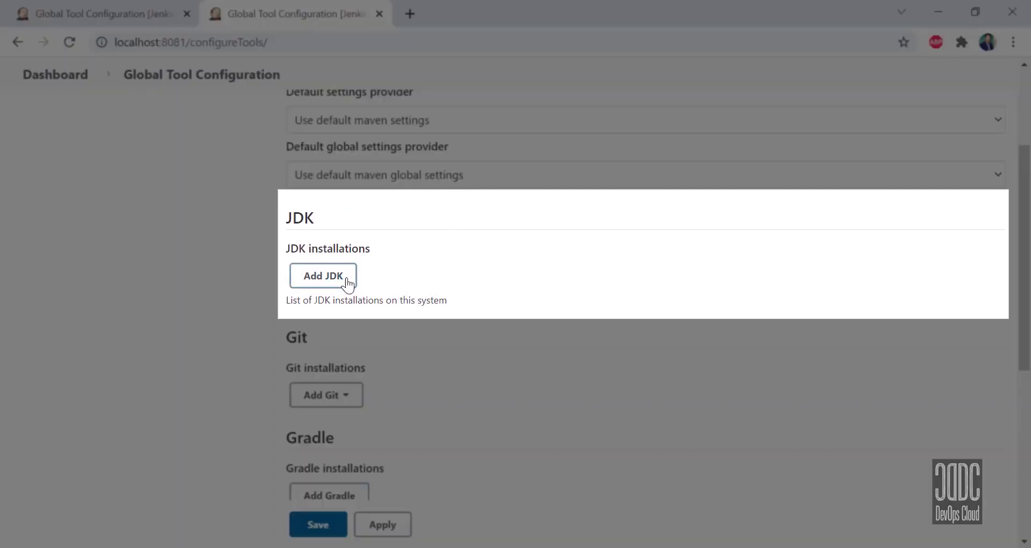
click(346, 283)
scroll(433, 275, down, 3)
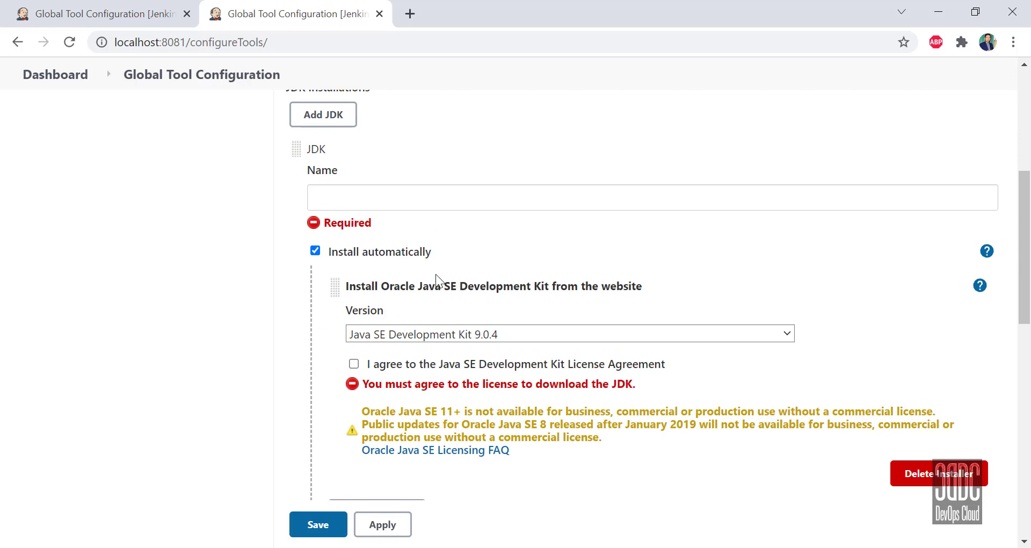
click(315, 251)
click(344, 204)
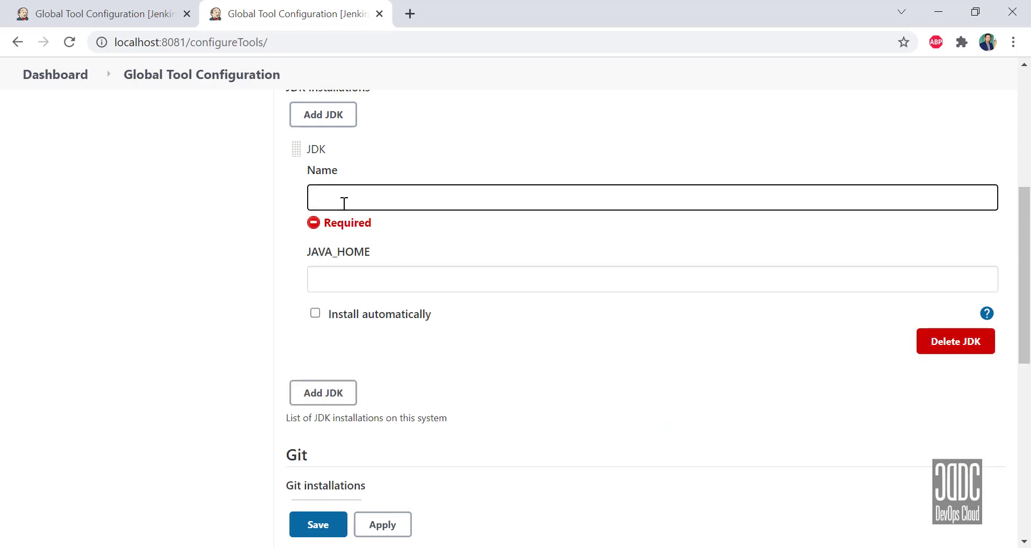
text(java)
Step: Switch to Command Prompt, run echo %JAVA_HOME%, and copy the JDK path it returns
click(357, 252)
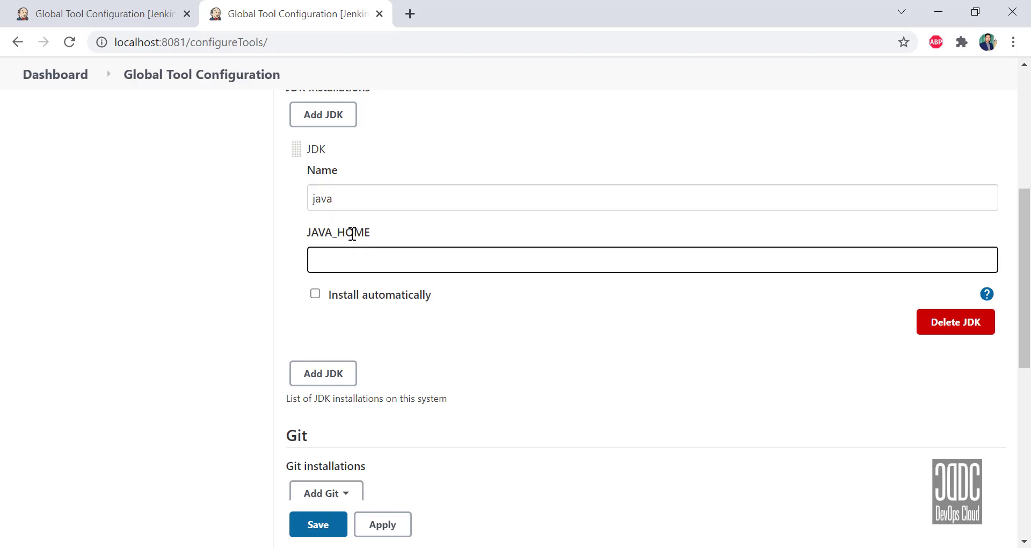
double_click(351, 234)
click(351, 233)
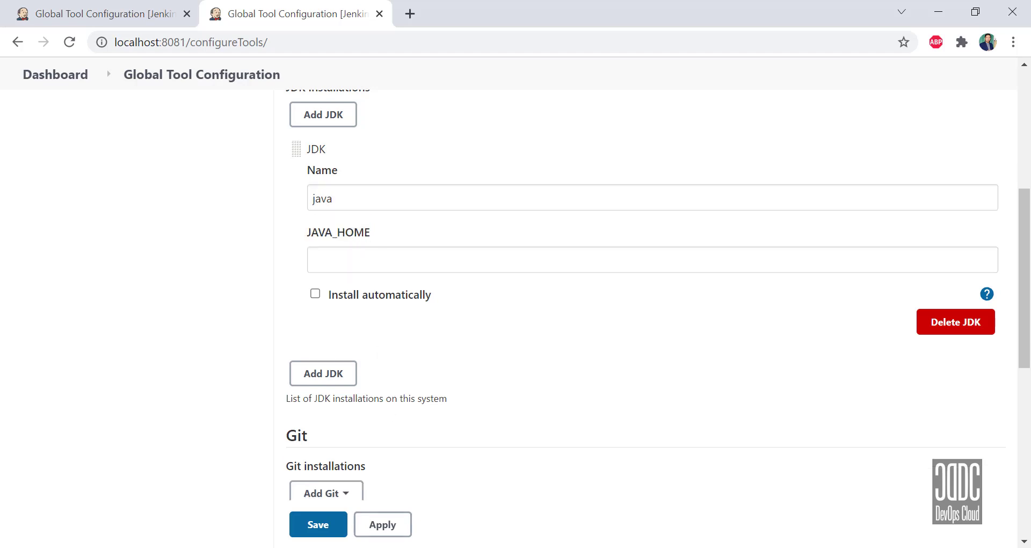
click(315, 547)
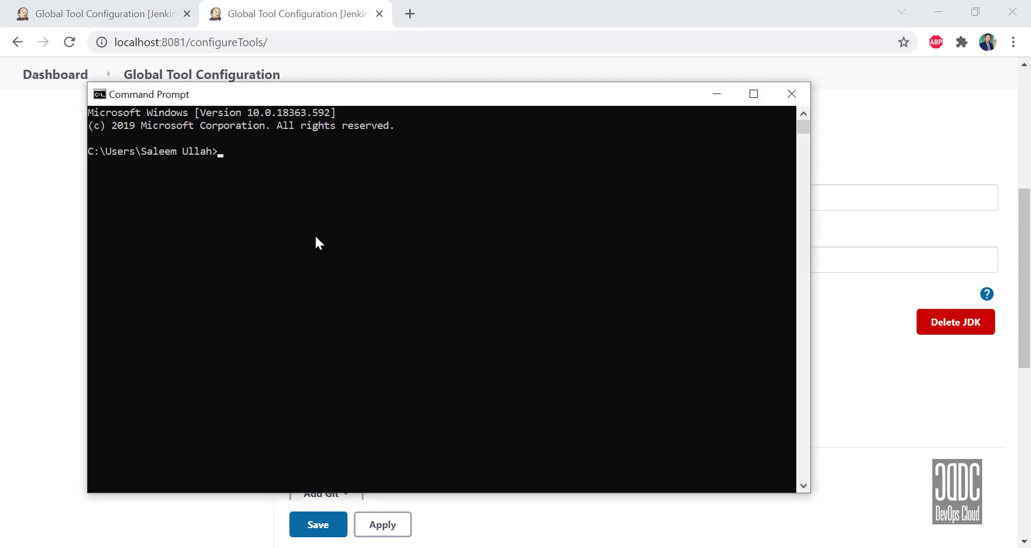
text(echo %JAVA_HOME)
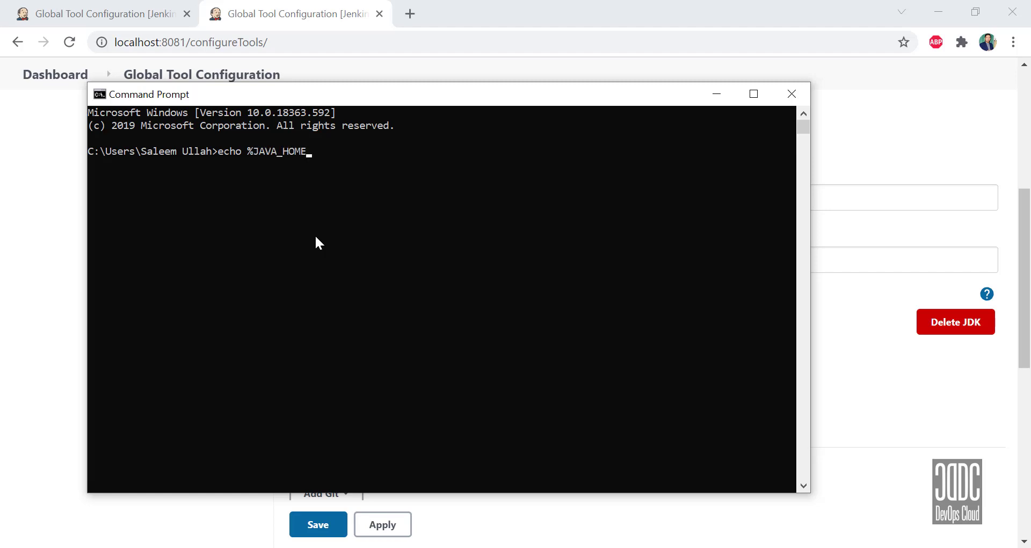
text(%)
key(Return)
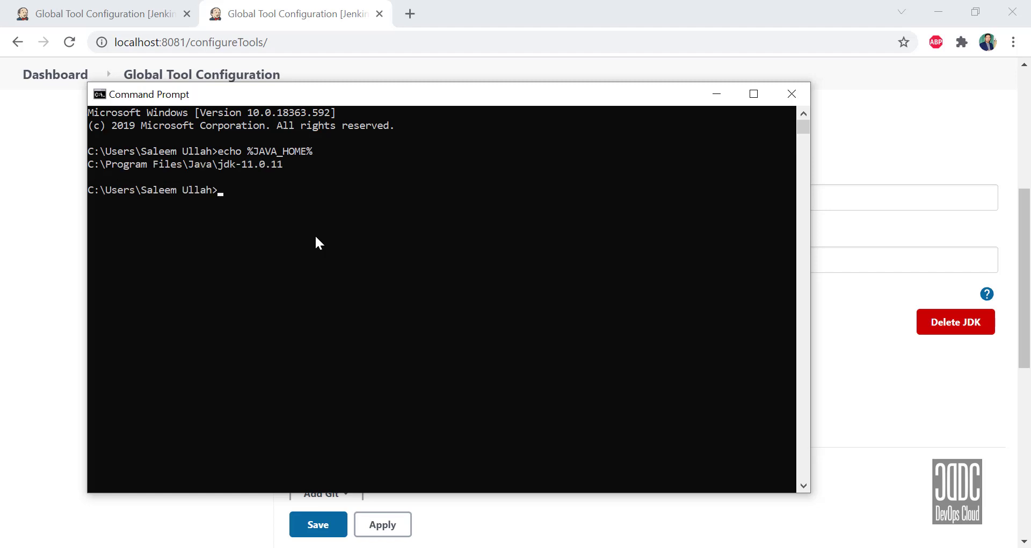
drag(284, 164, 92, 166)
key(ctrl+c)
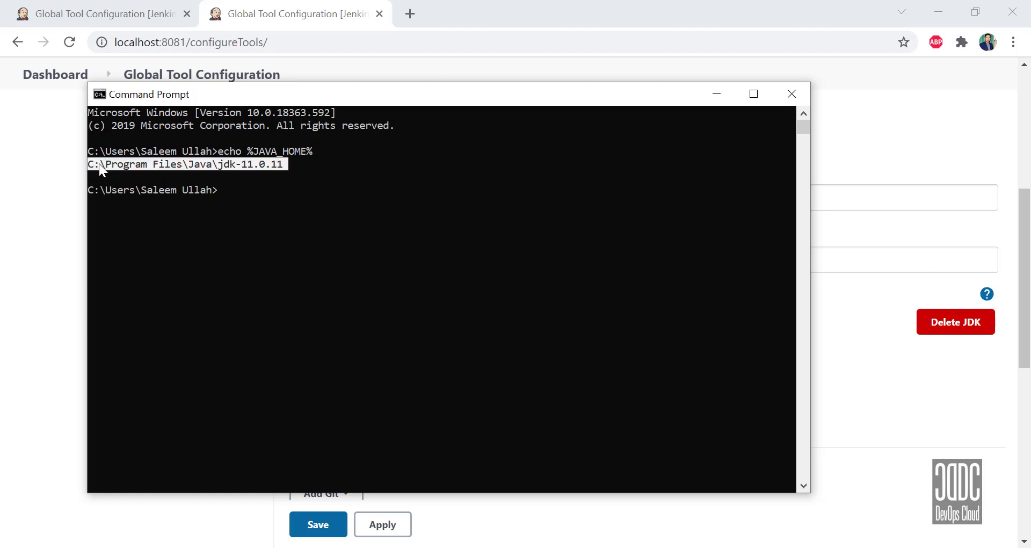
Step: Close Command Prompt and paste C:\Program Files\Java\jdk-11.0.11 as the JAVA_HOME of the java installation
click(780, 104)
right_click(457, 256)
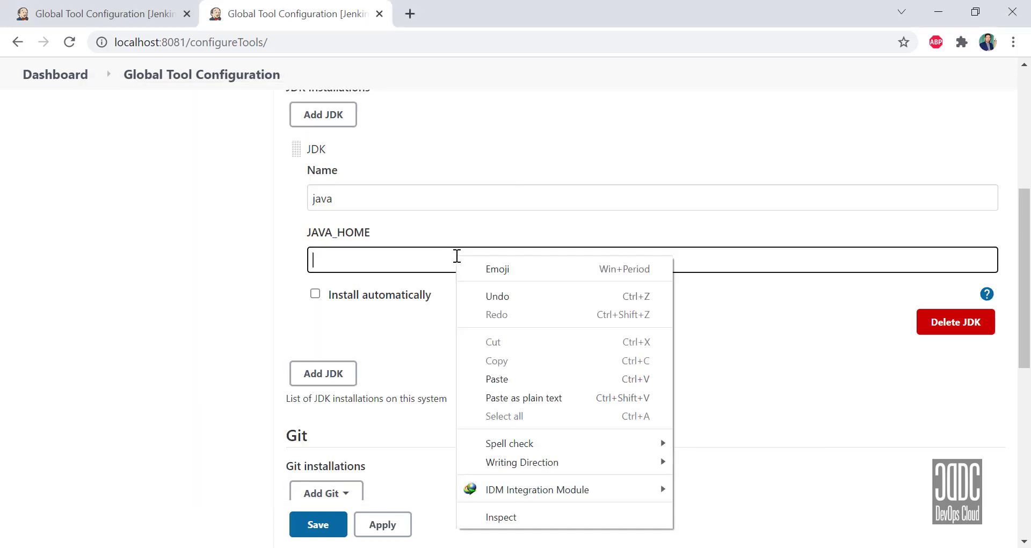
click(520, 374)
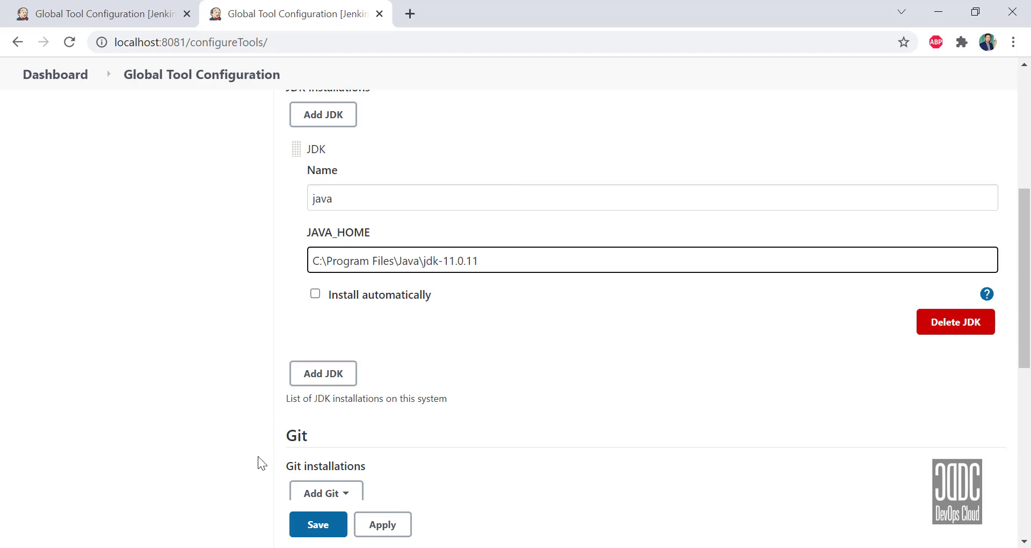
Step: Switch to File Explorer, open C:\Program Files\Java\jdk-11.0.11, copy the folder path, and return to Jenkins
mouse_move(178, 545)
click(210, 532)
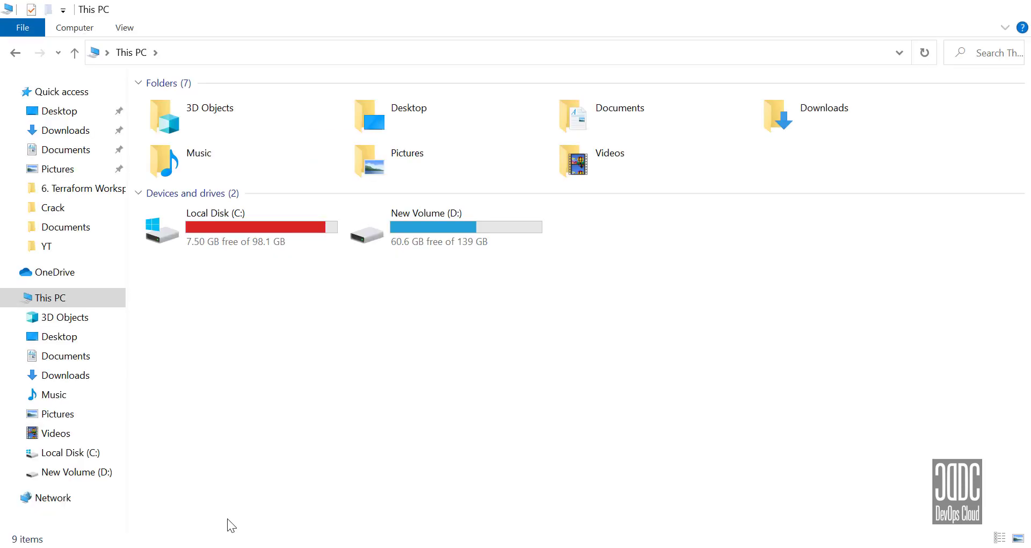
double_click(201, 246)
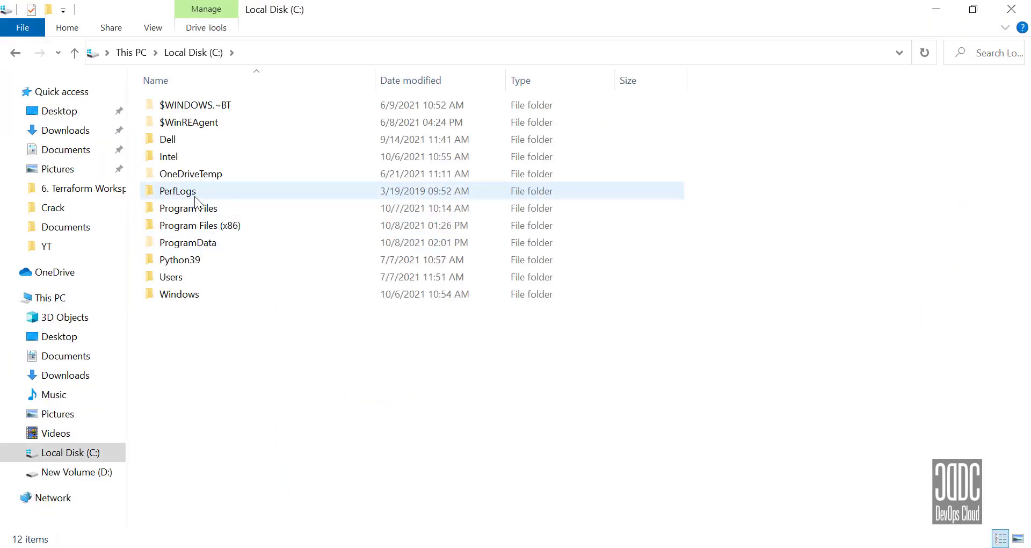
double_click(200, 209)
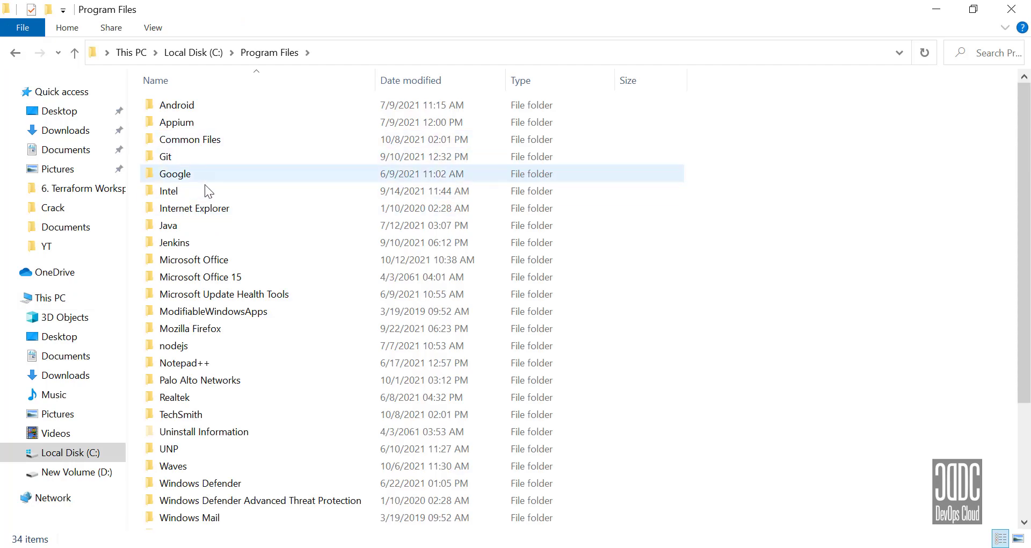
double_click(201, 221)
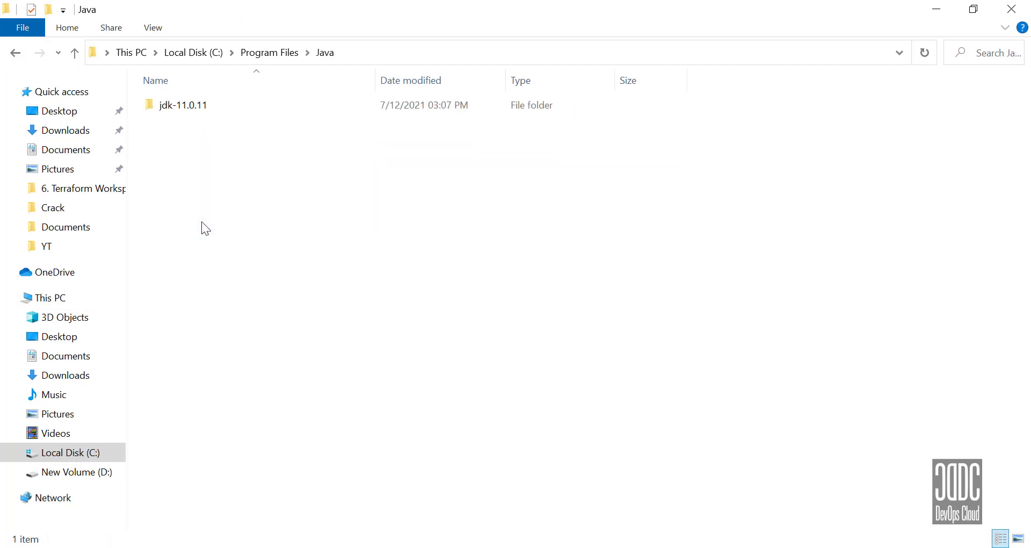
click(188, 105)
double_click(188, 105)
click(427, 55)
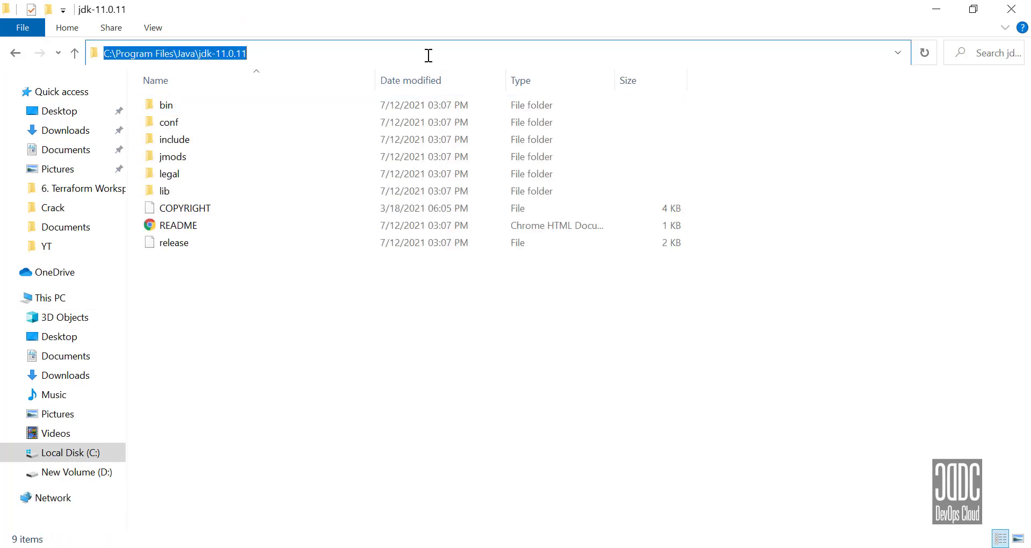
key(ctrl+c)
click(944, 14)
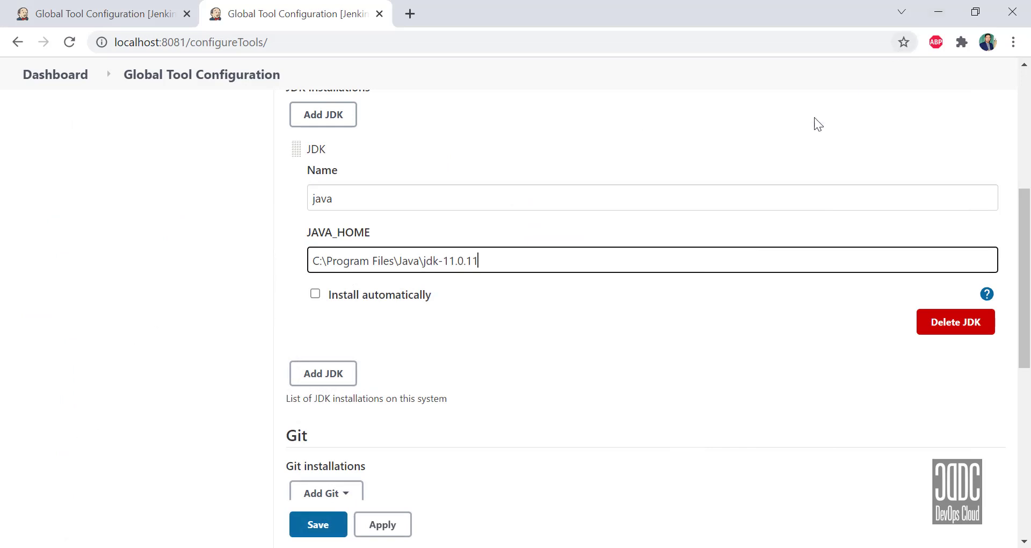
key(ctrl+a)
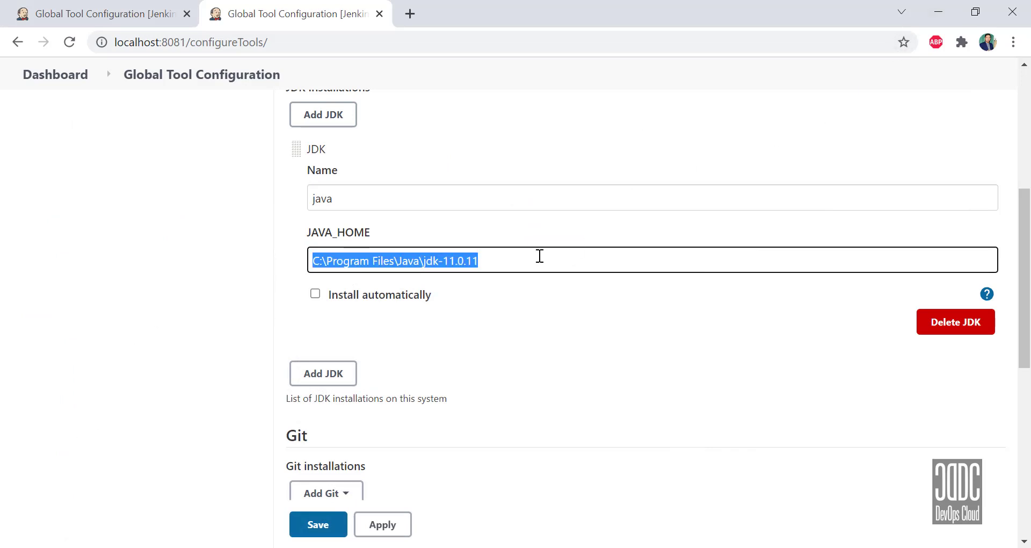
click(540, 256)
click(450, 227)
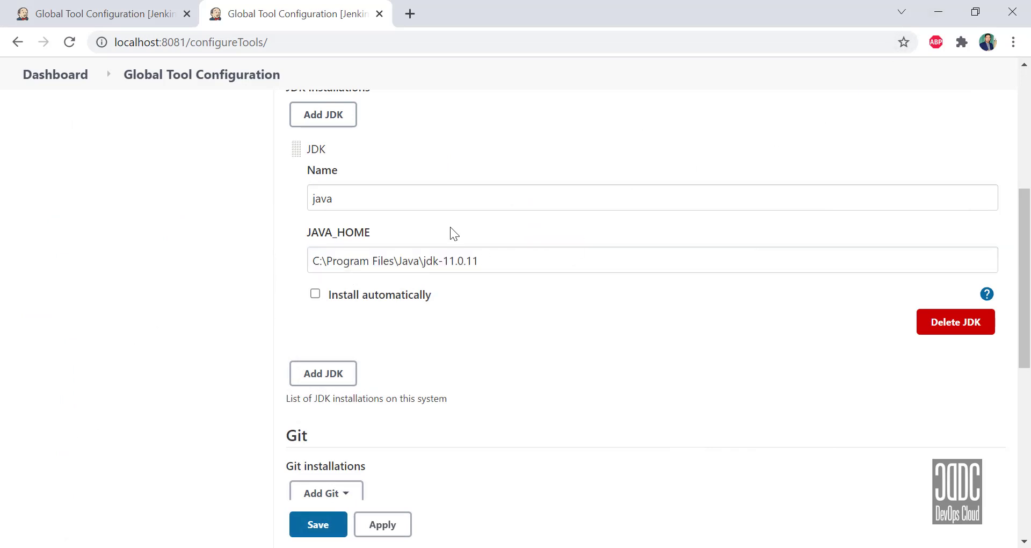
scroll(450, 227, up, 1)
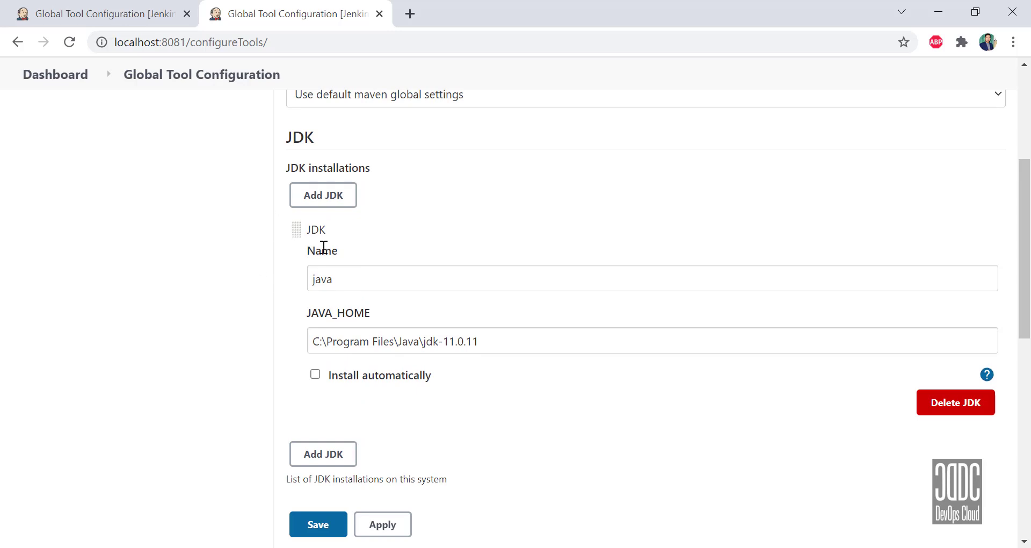
click(417, 234)
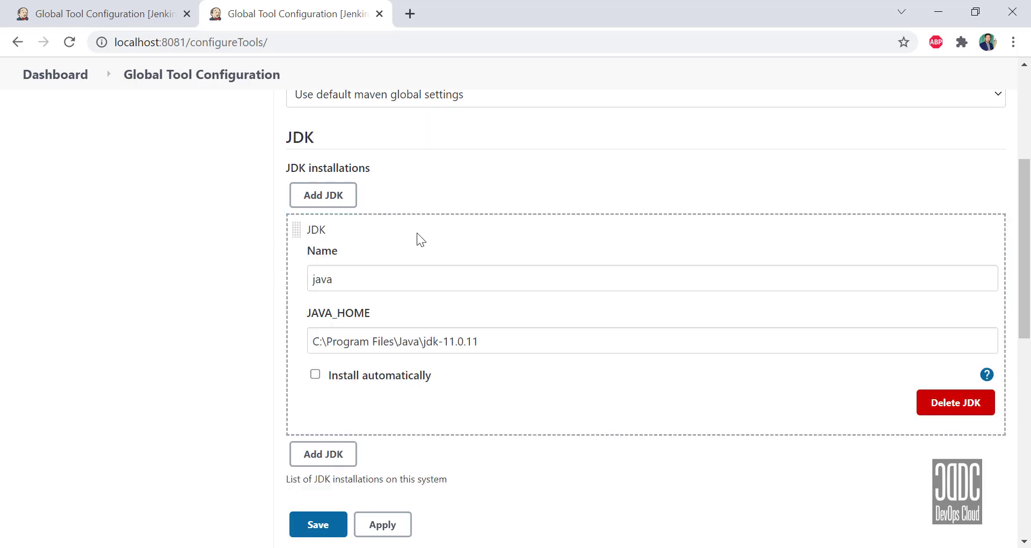
Step: Add a Git installation of type Git and name it Git
scroll(430, 217, down, 2)
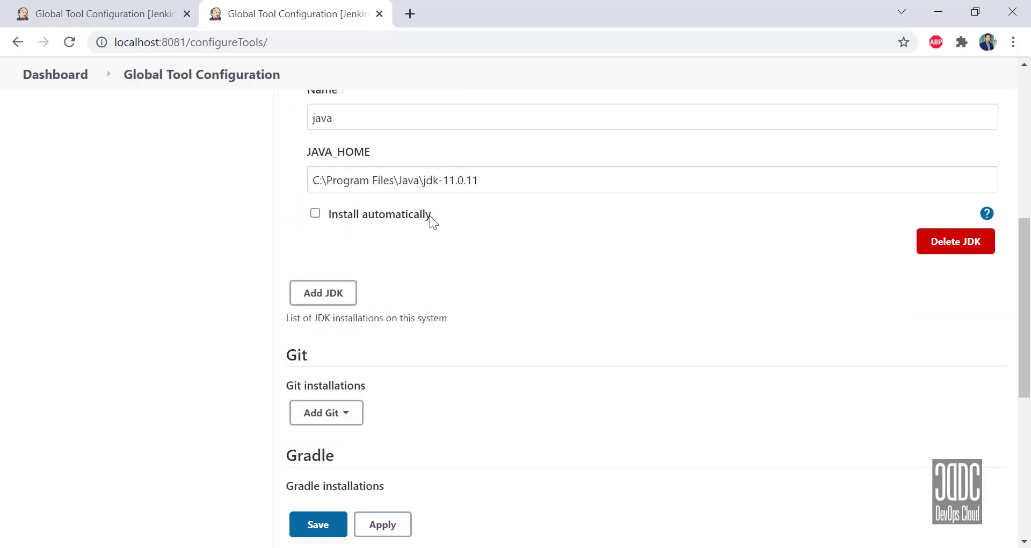
scroll(430, 218, down, 4)
scroll(426, 207, up, 2)
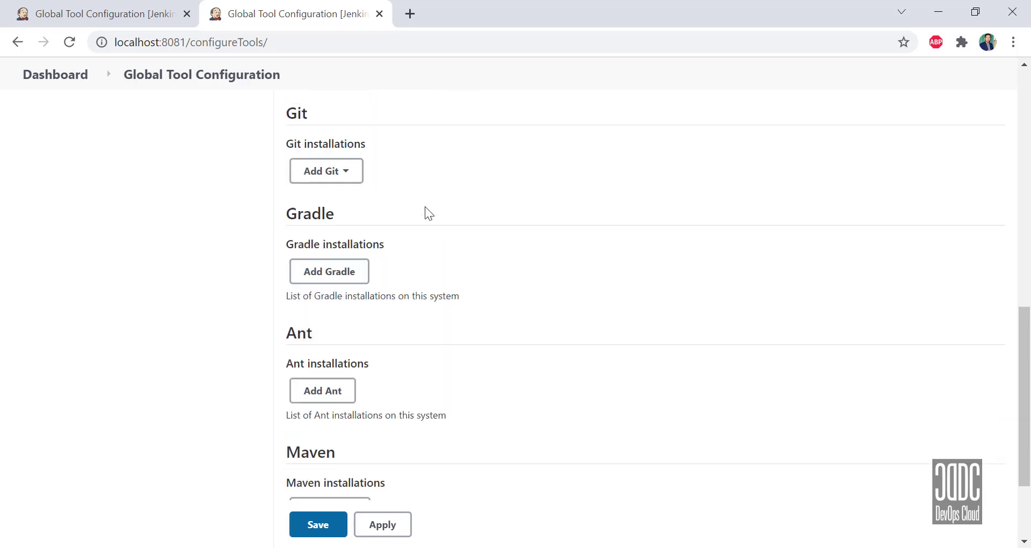
double_click(299, 194)
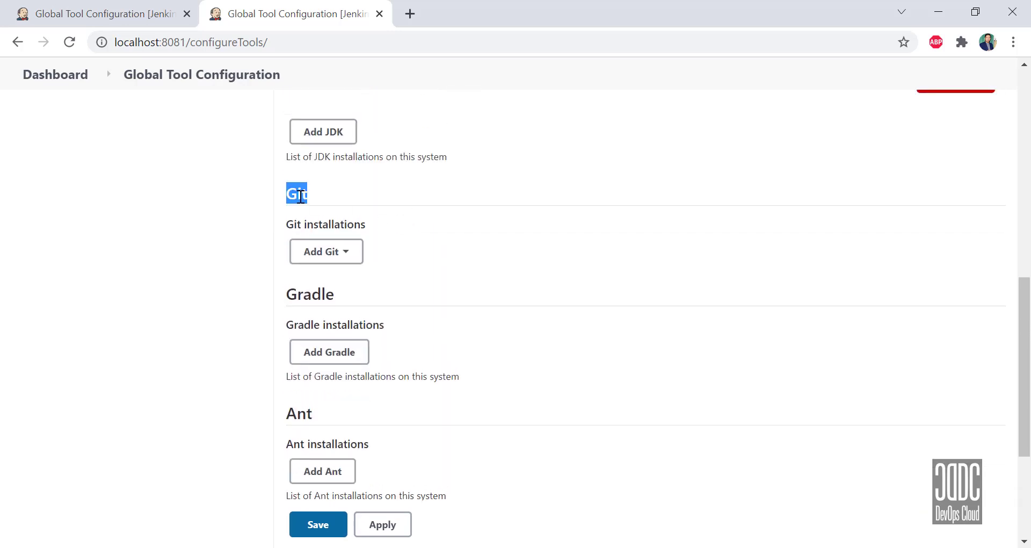
click(344, 201)
click(339, 251)
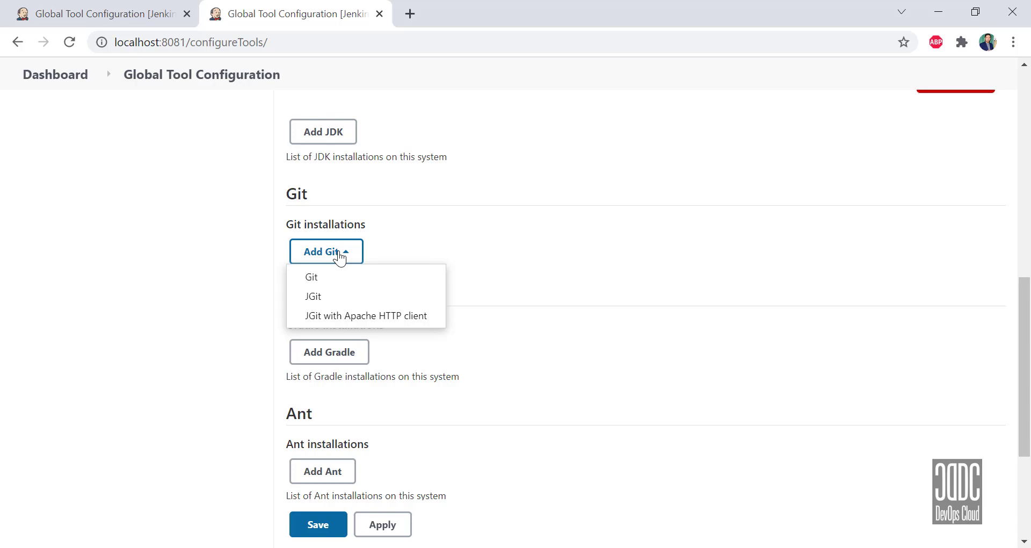
click(315, 279)
click(352, 304)
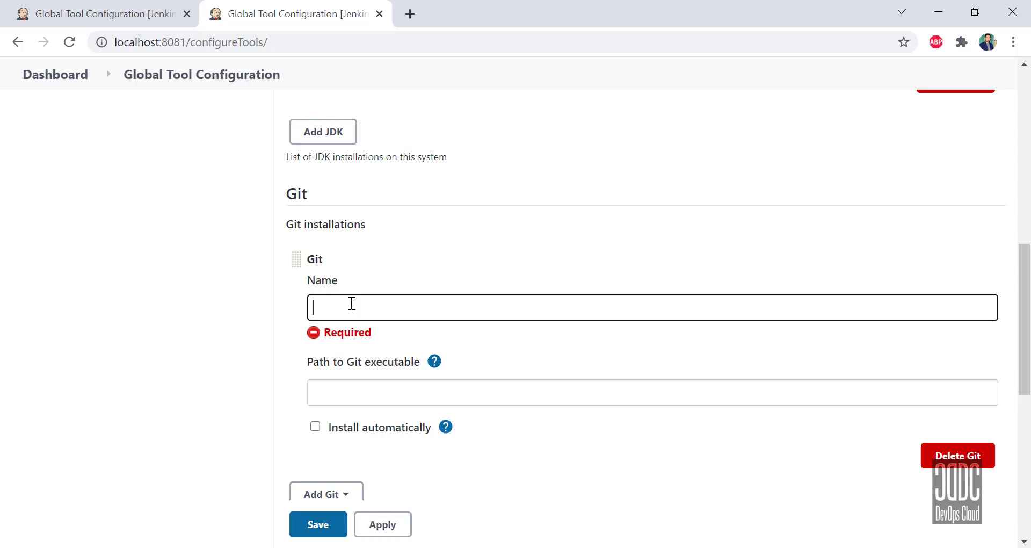
text(Git)
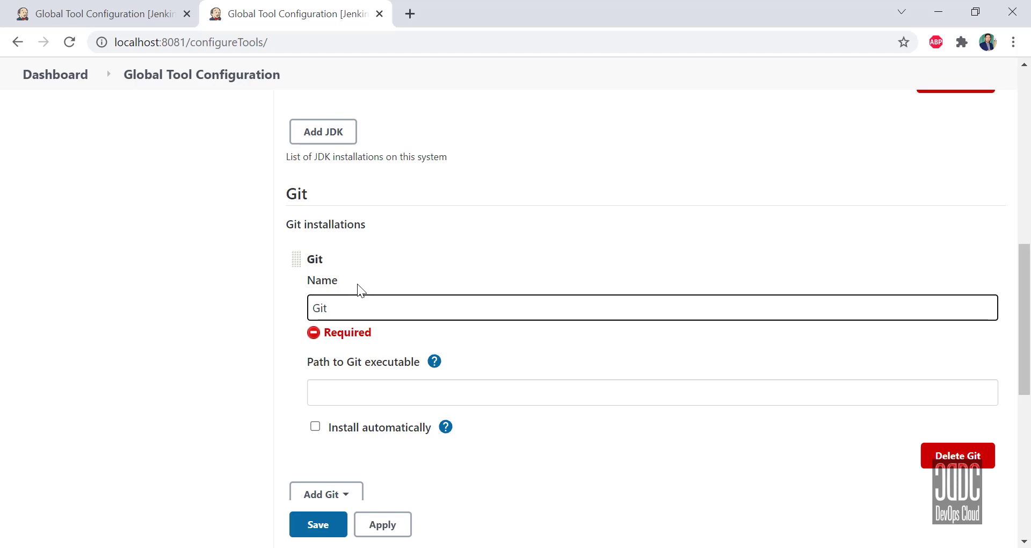
click(362, 280)
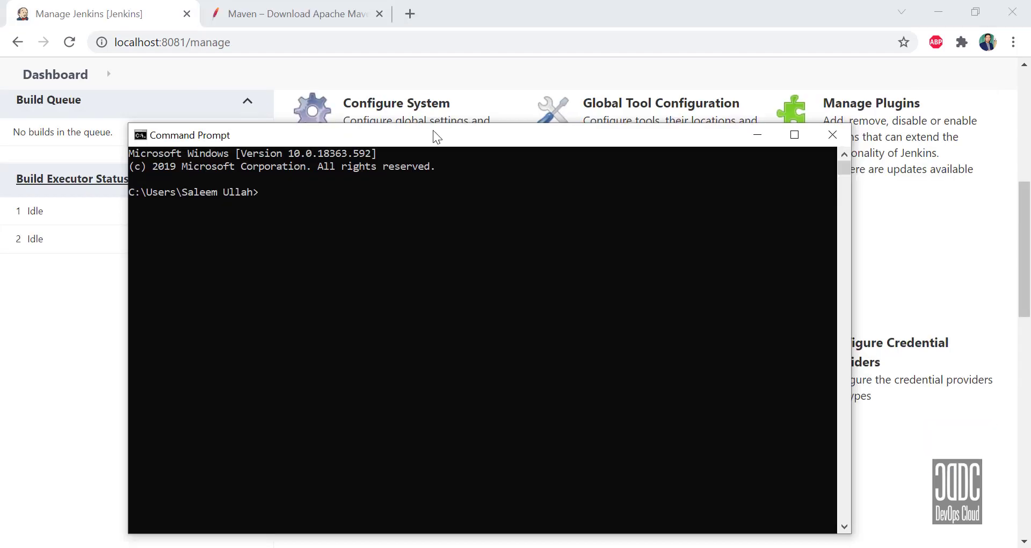
Step: Run where git in Command Prompt to locate the Git executable and highlight the returned path
drag(433, 130, 443, 48)
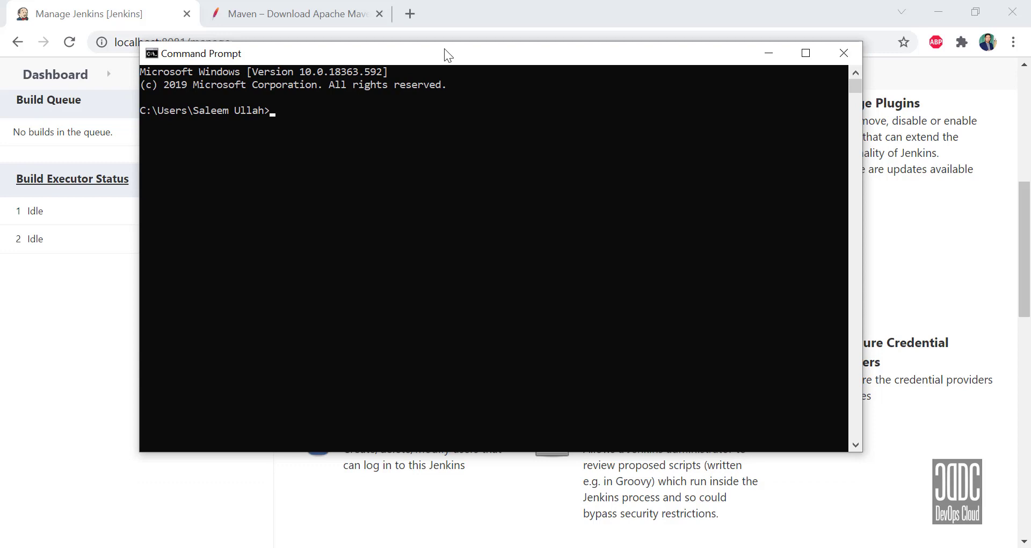
text(where git)
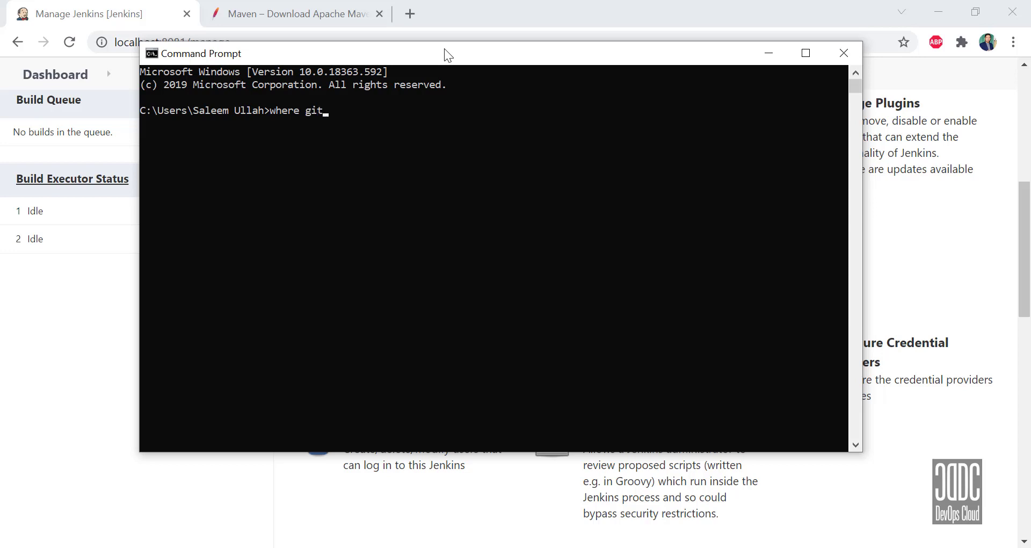
key(Return)
double_click(143, 125)
drag(153, 124, 306, 126)
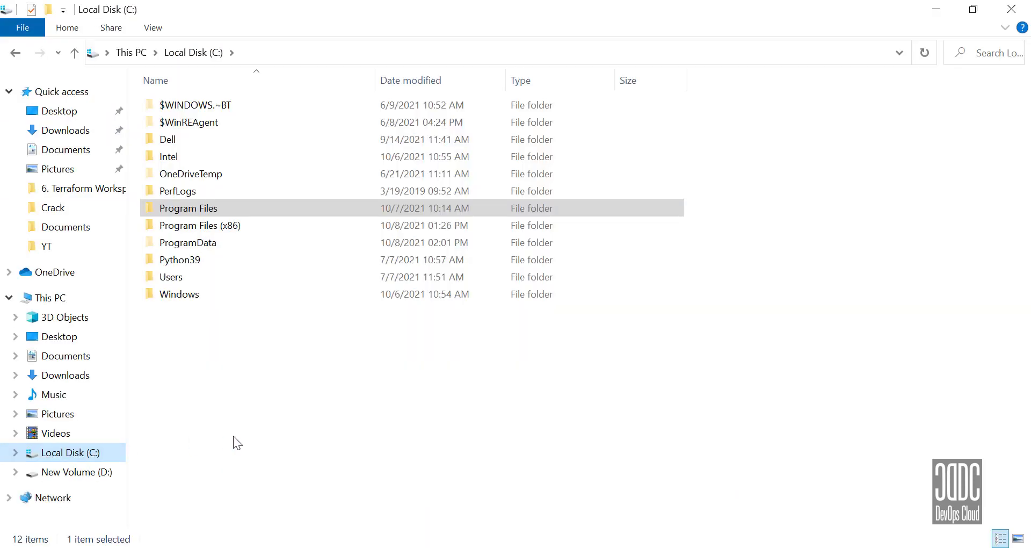
Step: Switch to File Explorer, open C:\Program Files\Git\bin, and copy the folder path
click(233, 436)
double_click(192, 211)
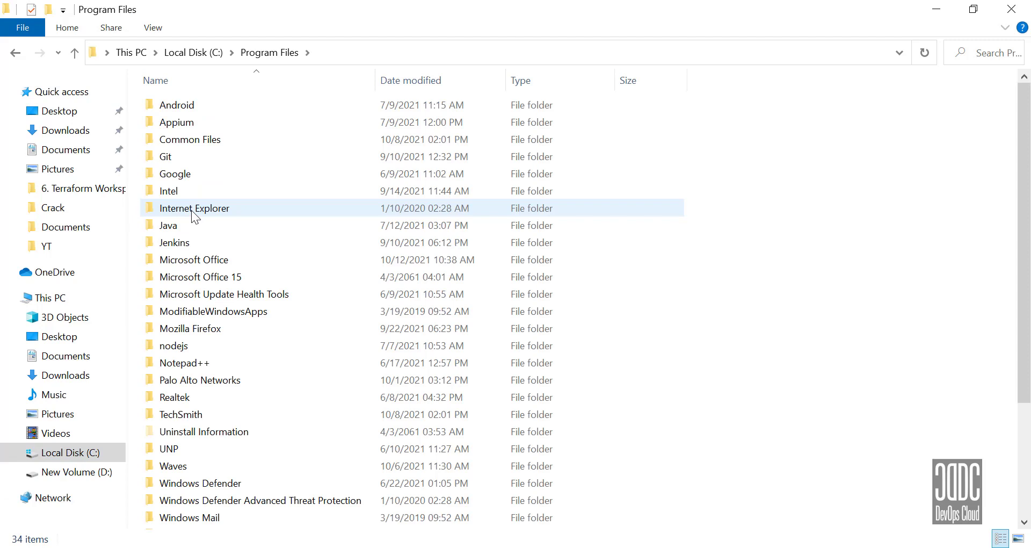
double_click(207, 154)
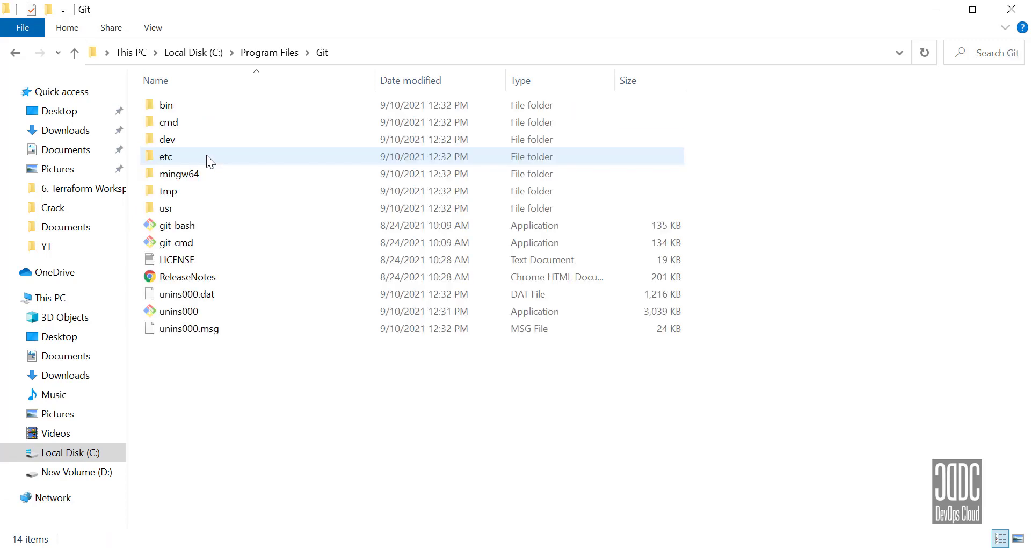
double_click(186, 107)
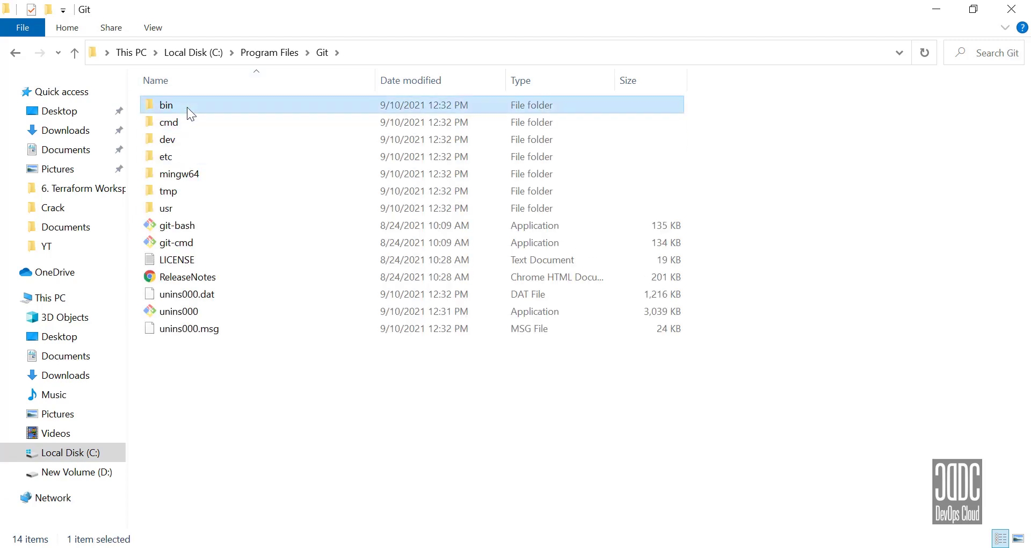
click(389, 54)
key(ctrl+c)
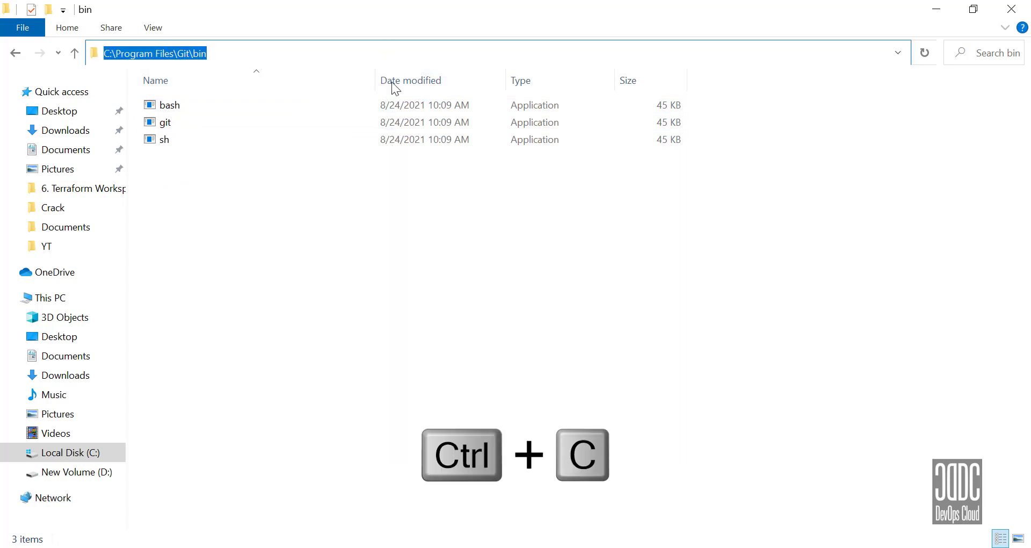
Step: Switch to Jenkins and set the Path to Git executable to C:\Program Files\Git\bin\git.exe, checking the executable's name in File Explorer
click(463, 547)
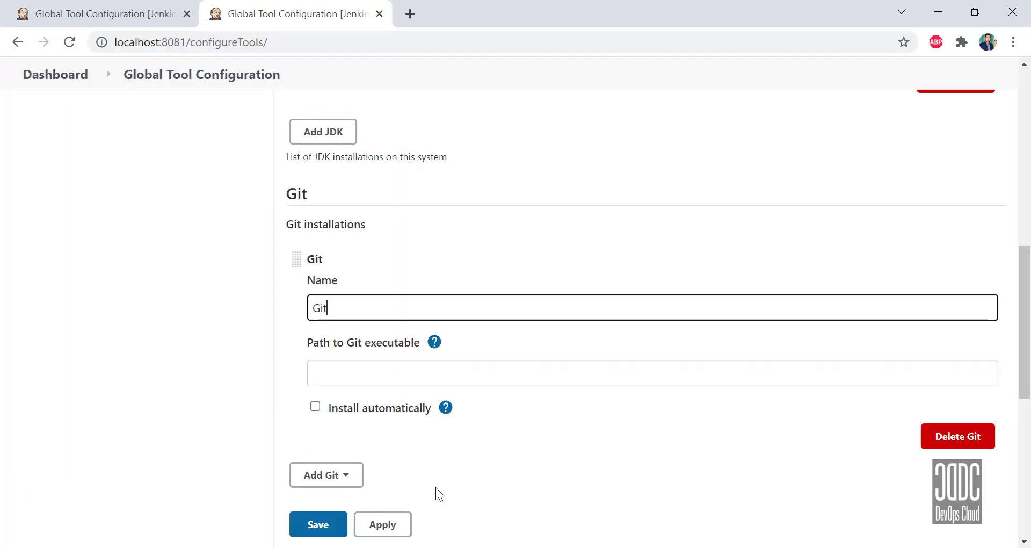
click(366, 383)
key(ctrl+v)
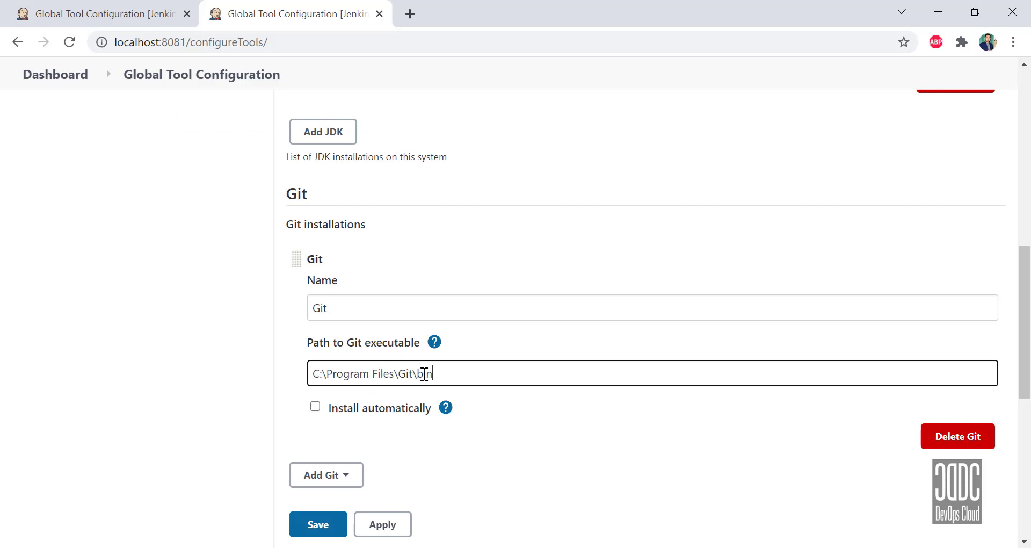
text(\)
mouse_move(171, 545)
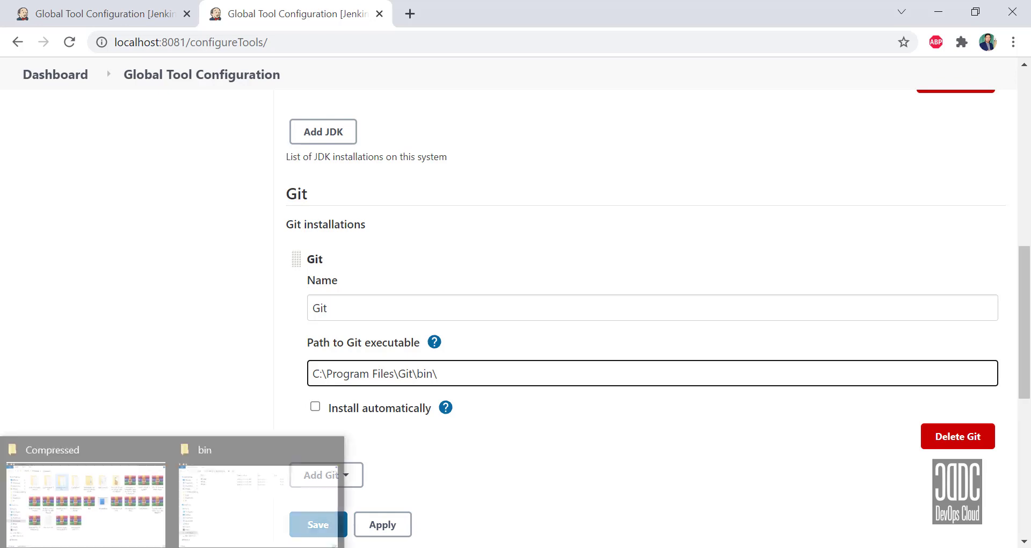
click(214, 524)
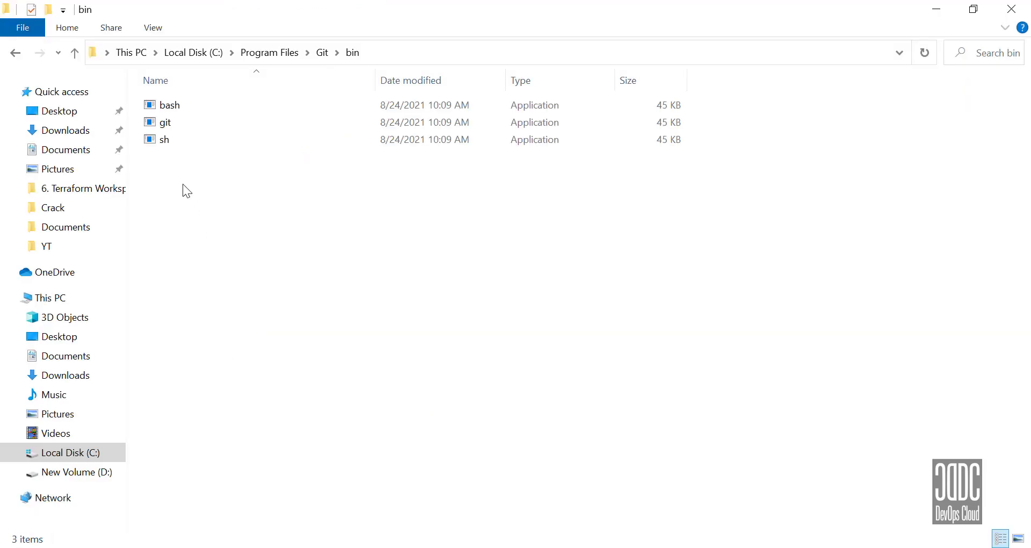
click(166, 128)
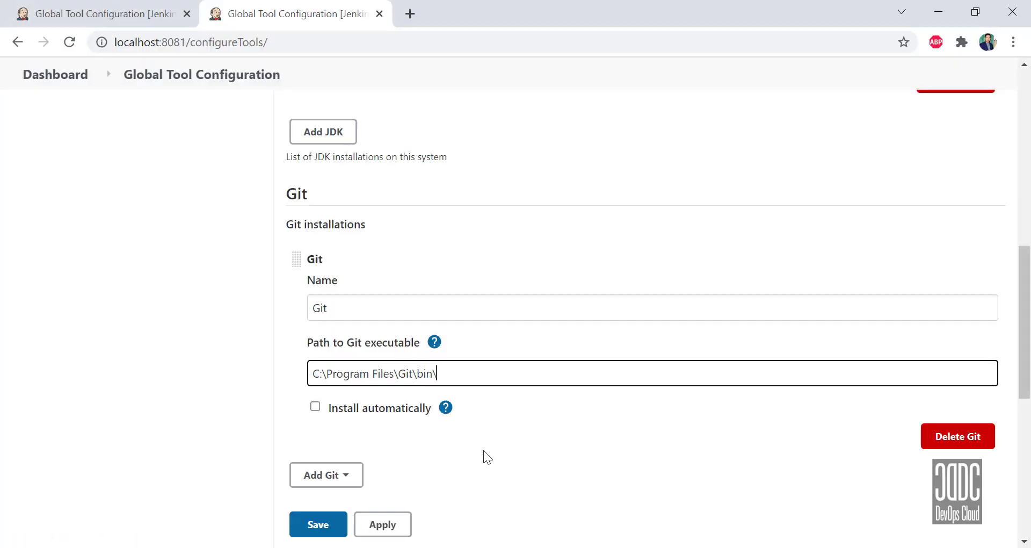
text(git.exe)
click(401, 257)
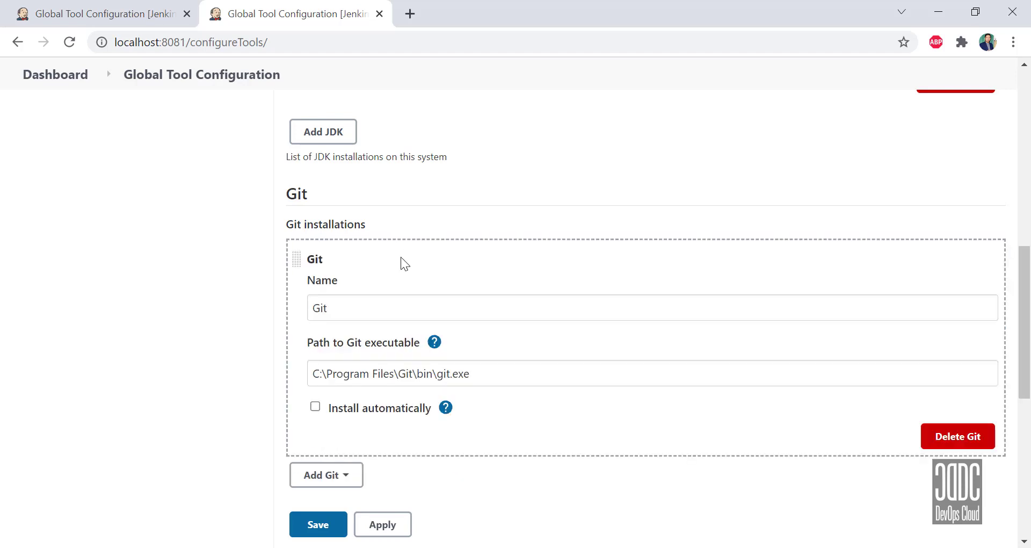
Step: Add a Maven installation with automatic installation turned off and name it maven
scroll(409, 267, down, 3)
scroll(408, 267, down, 5)
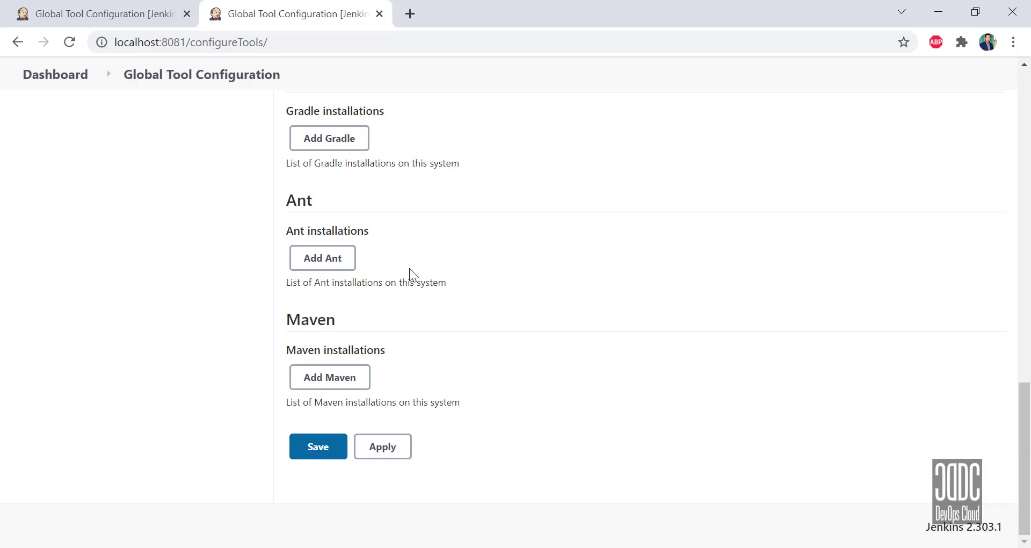
click(322, 385)
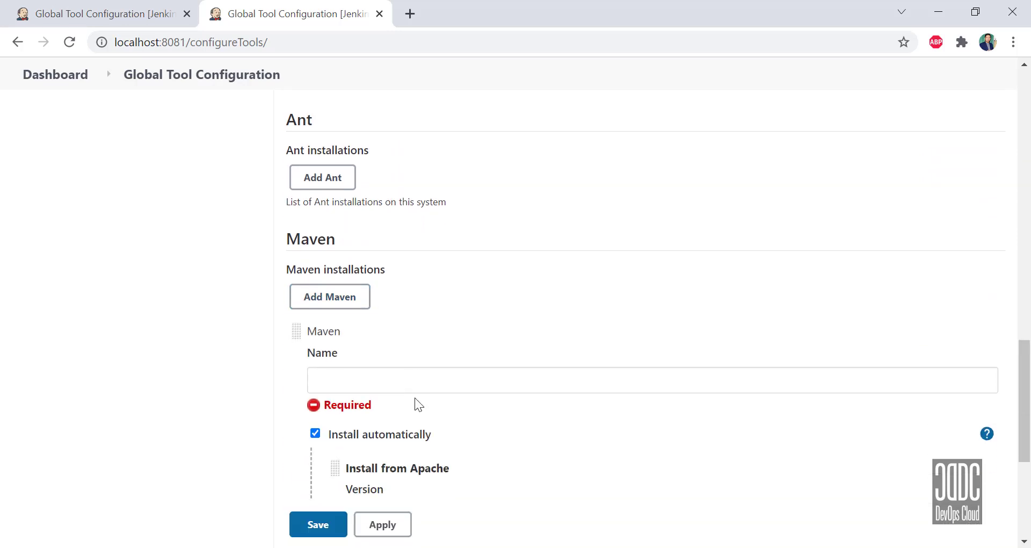
click(314, 276)
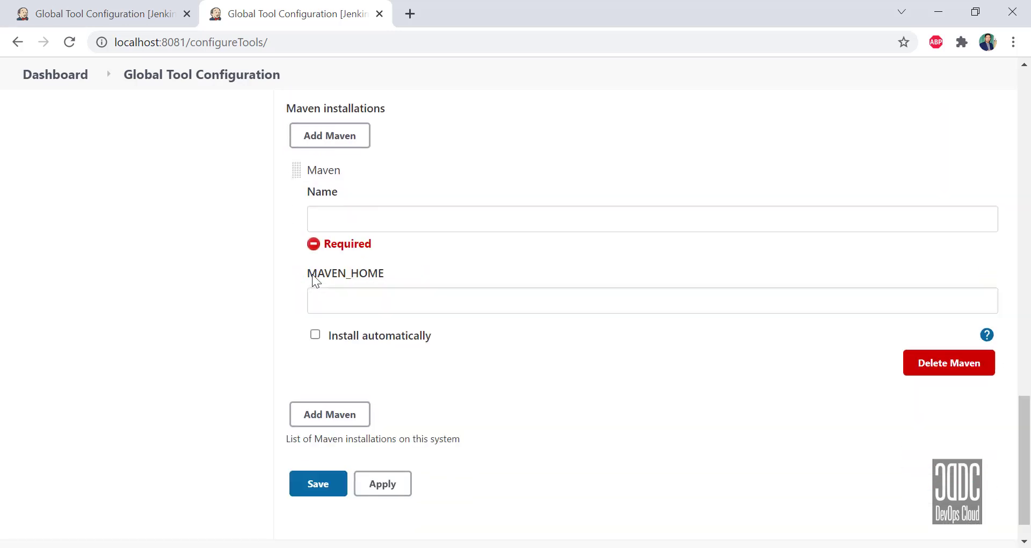
click(341, 222)
text(ma)
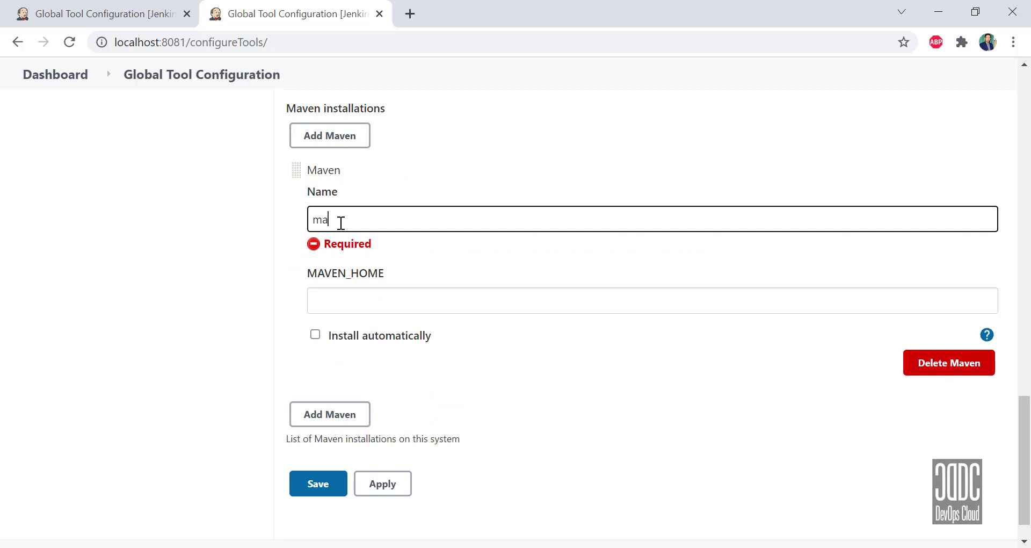
text(ven)
click(396, 255)
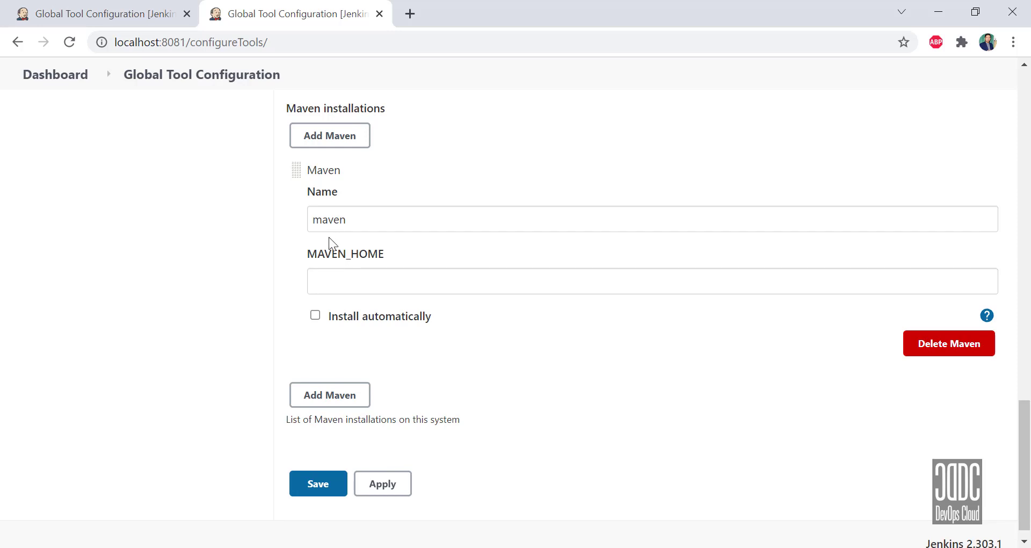
Step: Search the web for "download apche maven" in a new browser tab and open the Apache Maven download page
mouse_move(172, 547)
click(410, 15)
text(do)
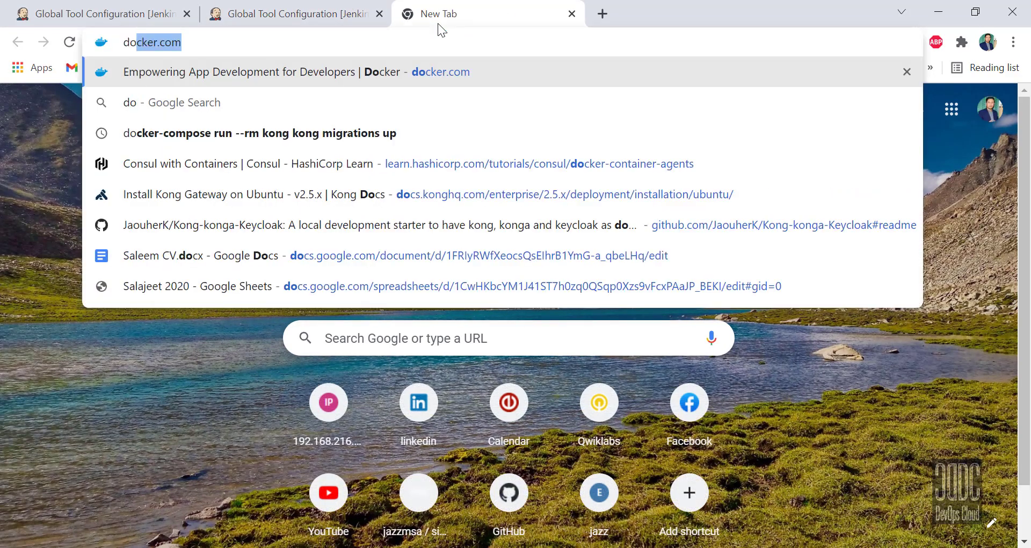
text(wnload a)
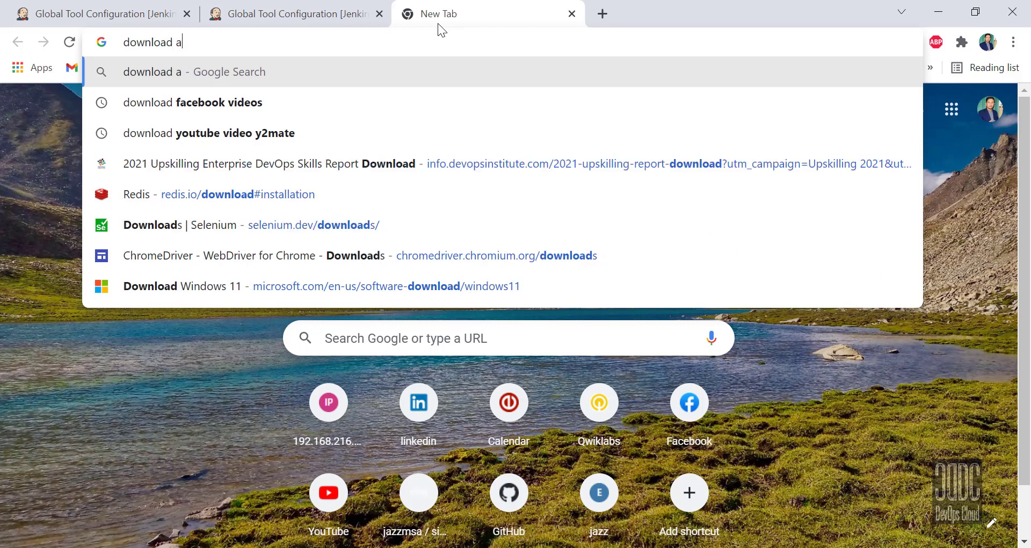
text(pche maven)
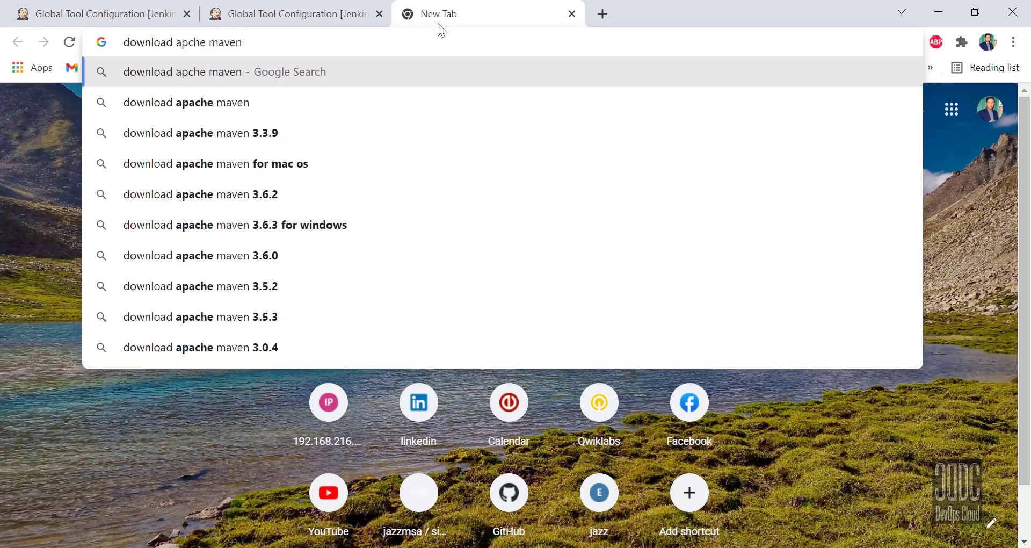
click(385, 213)
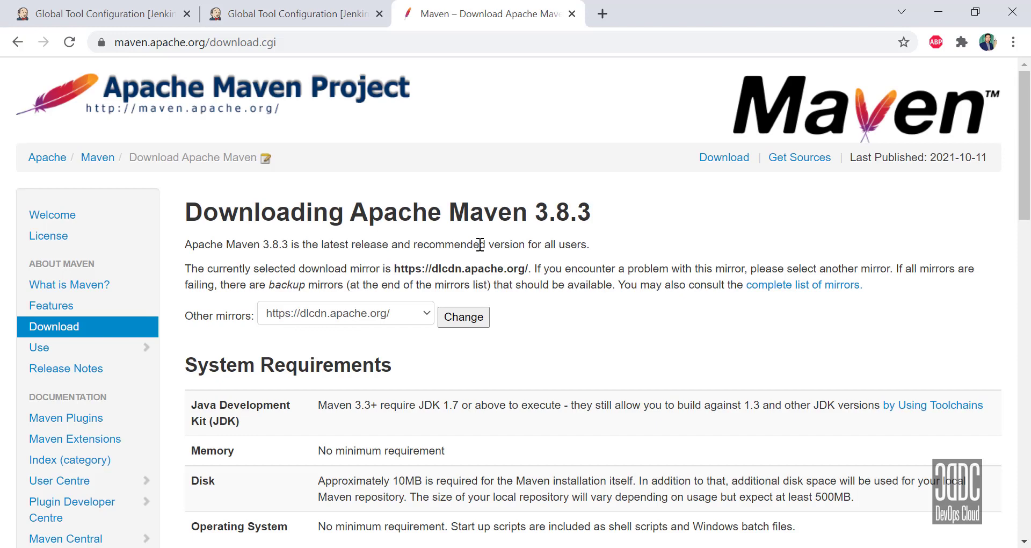
Step: Request the binary zip archive apache-maven-3.8.3-bin.zip from the Files table and cancel its download
scroll(563, 257, down, 4)
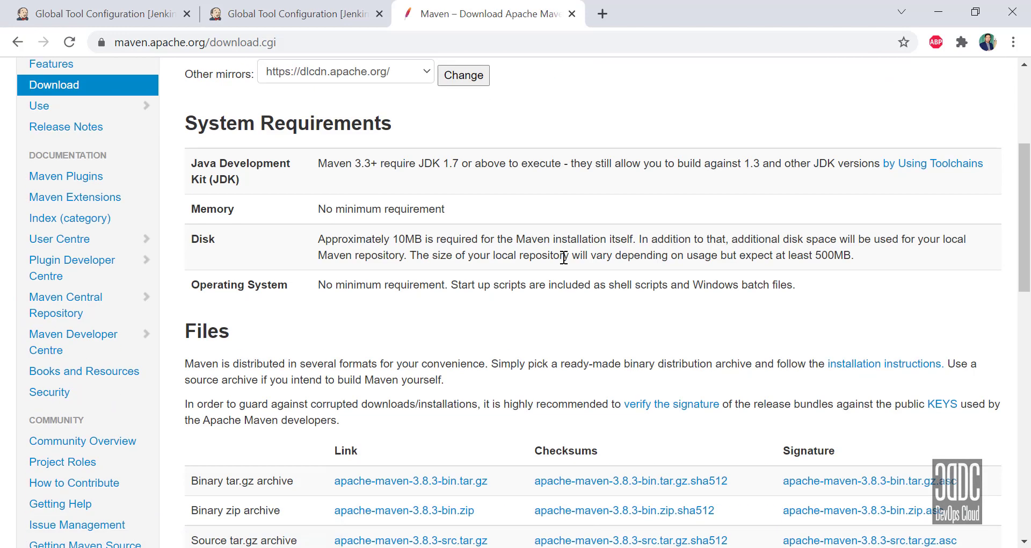
scroll(563, 258, down, 3)
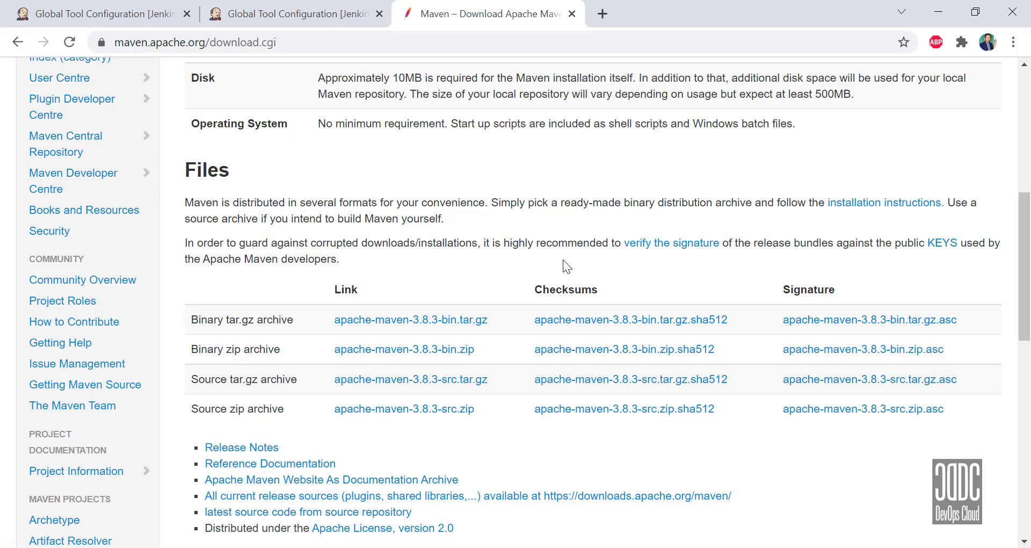
scroll(563, 259, down, 3)
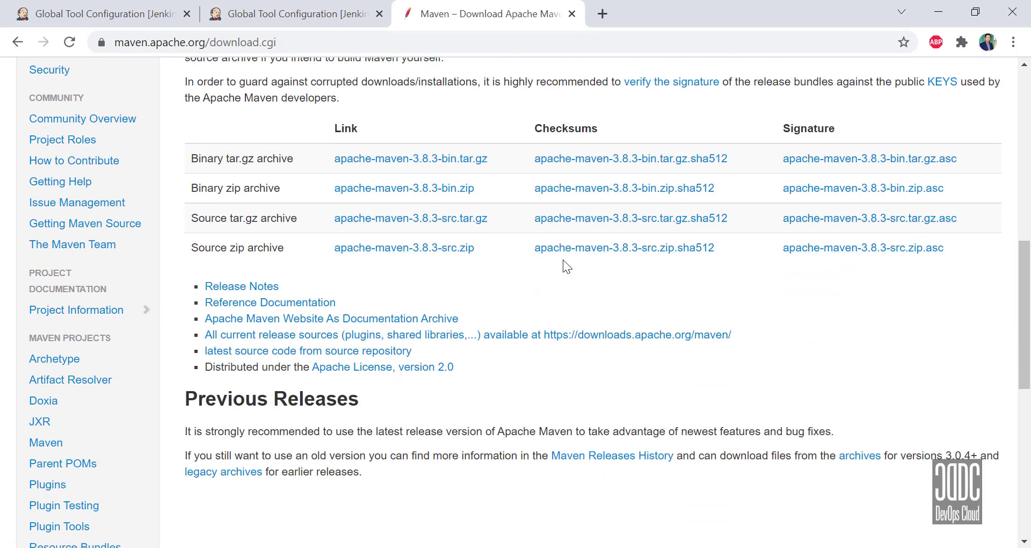
click(416, 189)
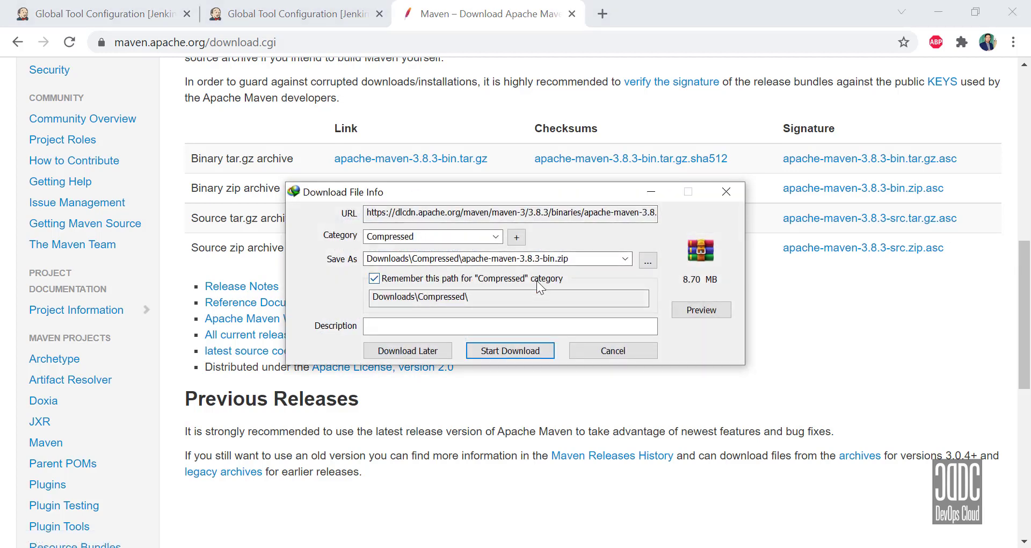
click(600, 350)
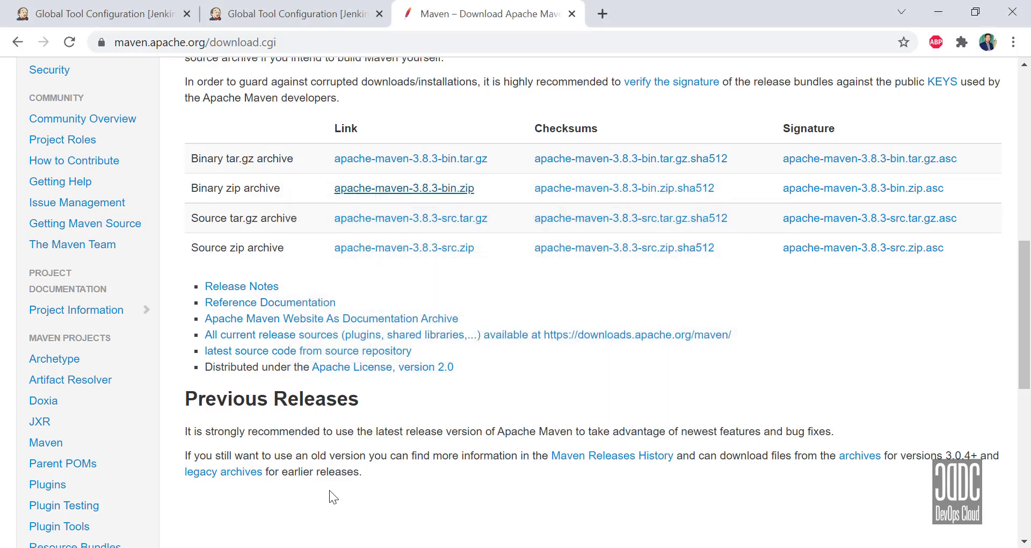
Step: Switch to File Explorer's Downloads\Compressed folder and extract the apache-maven-3.8.1-bin archive in place
click(172, 547)
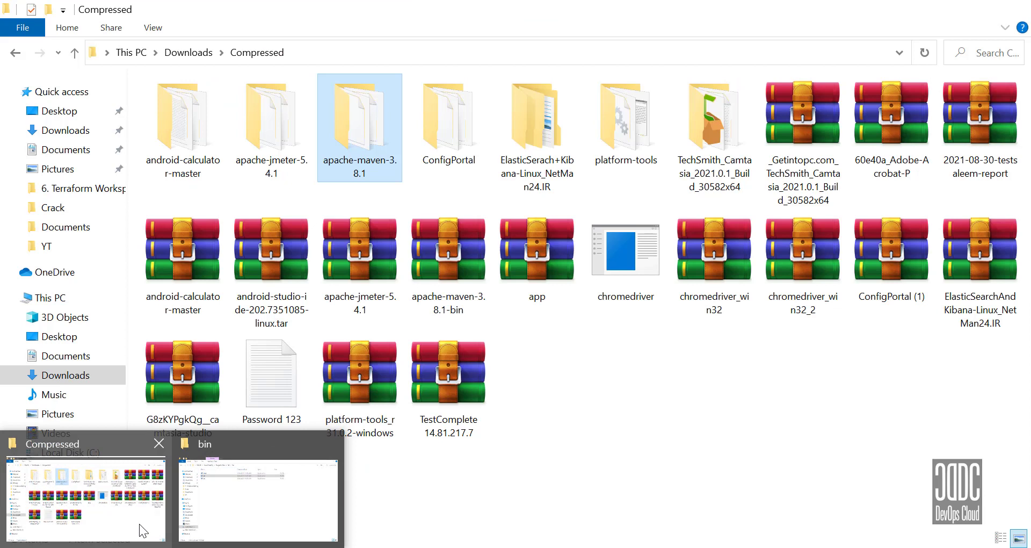
click(139, 523)
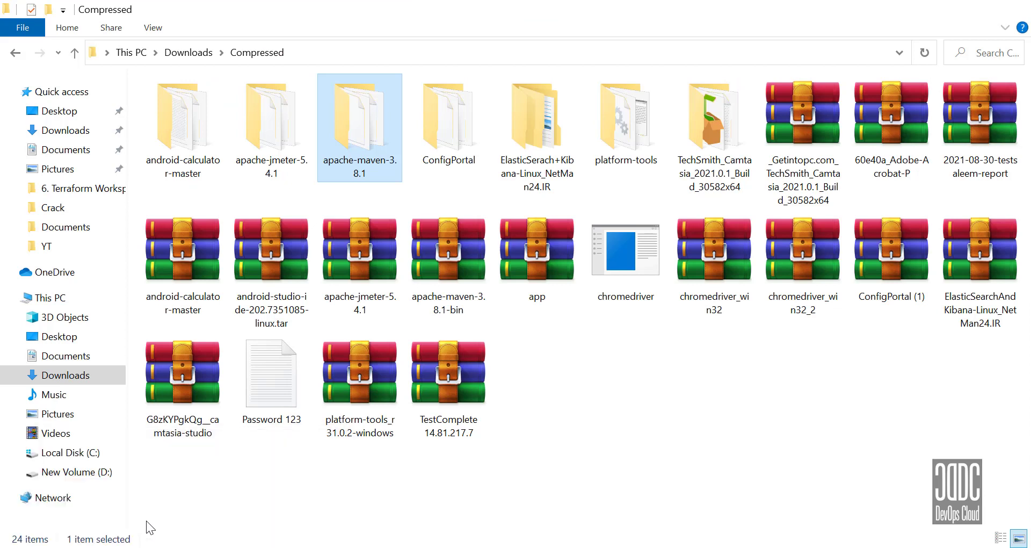
click(760, 396)
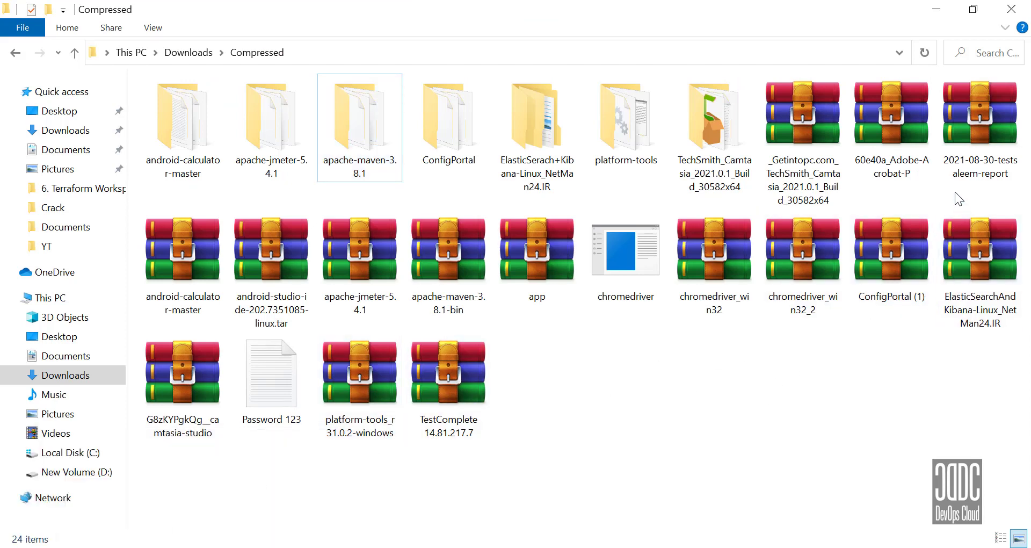
click(452, 266)
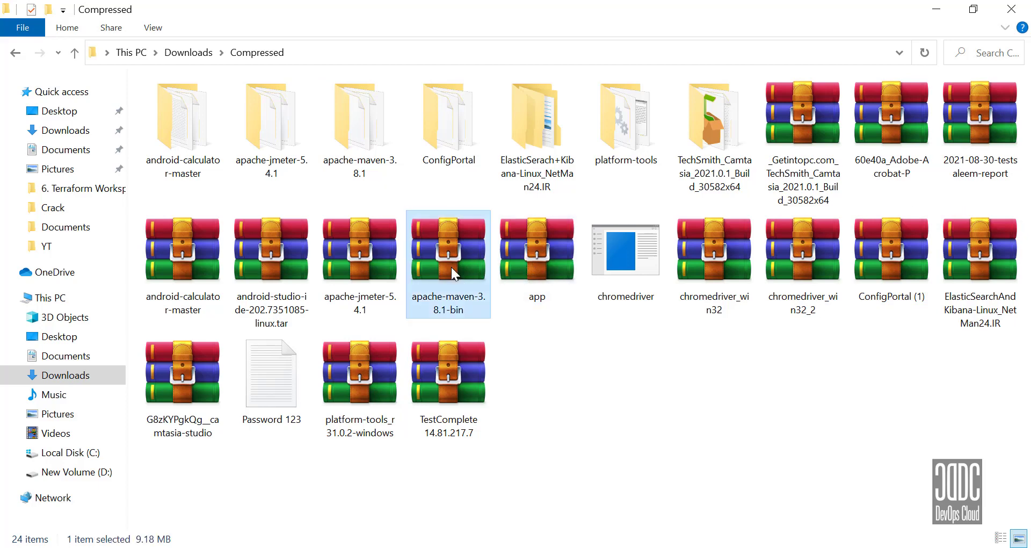
right_click(451, 267)
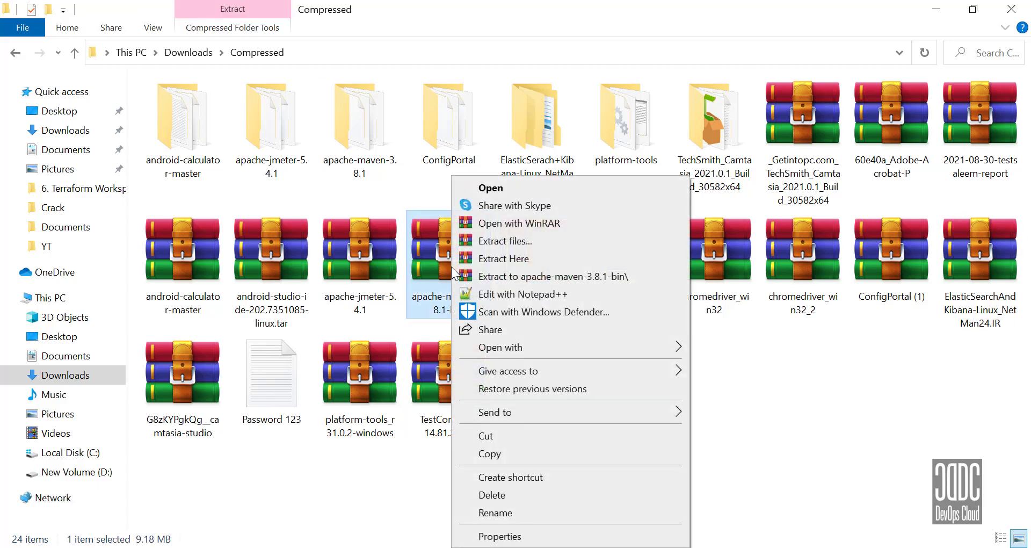
click(504, 260)
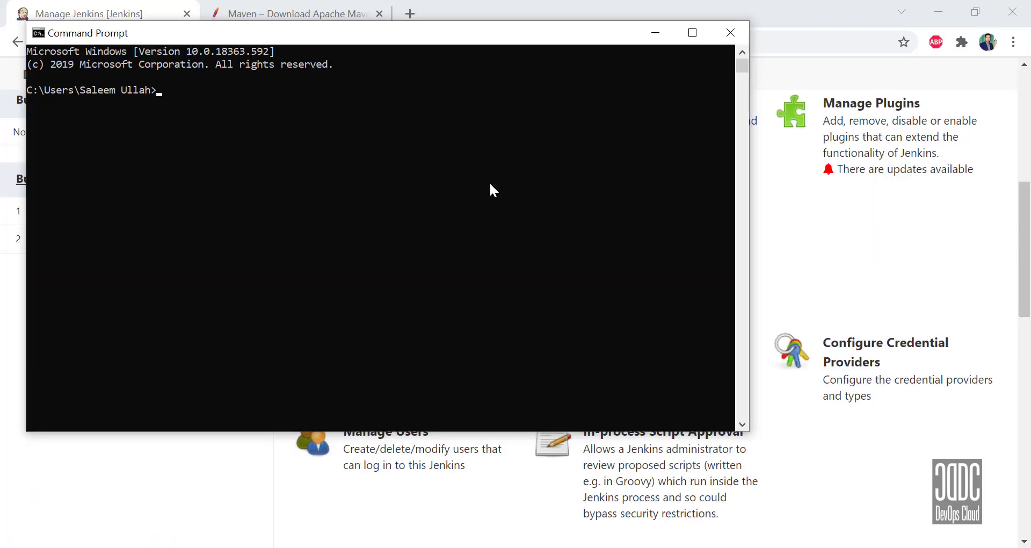
Step: Run where mvn in Command Prompt to locate the Maven installation and highlight the returned path
text(where mvn)
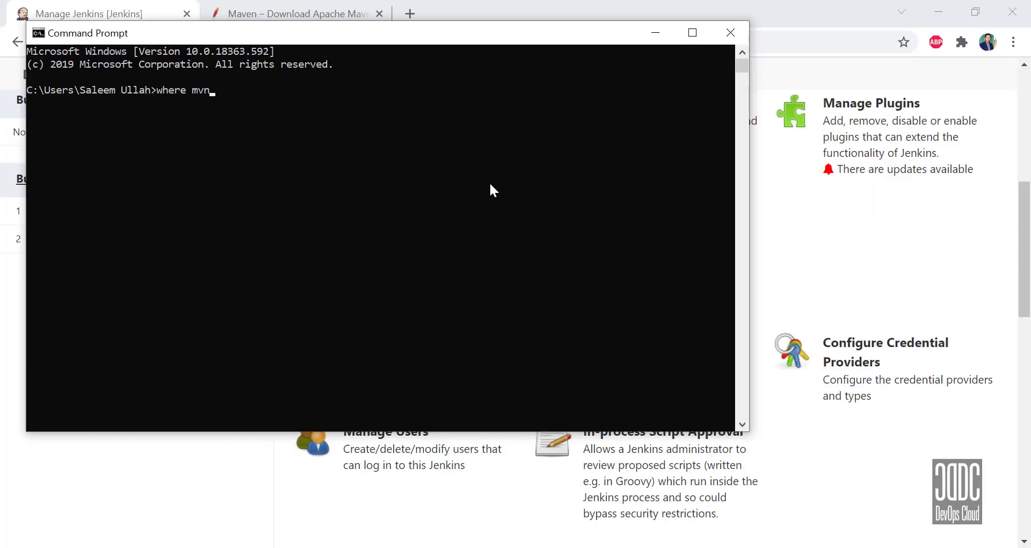
key(Return)
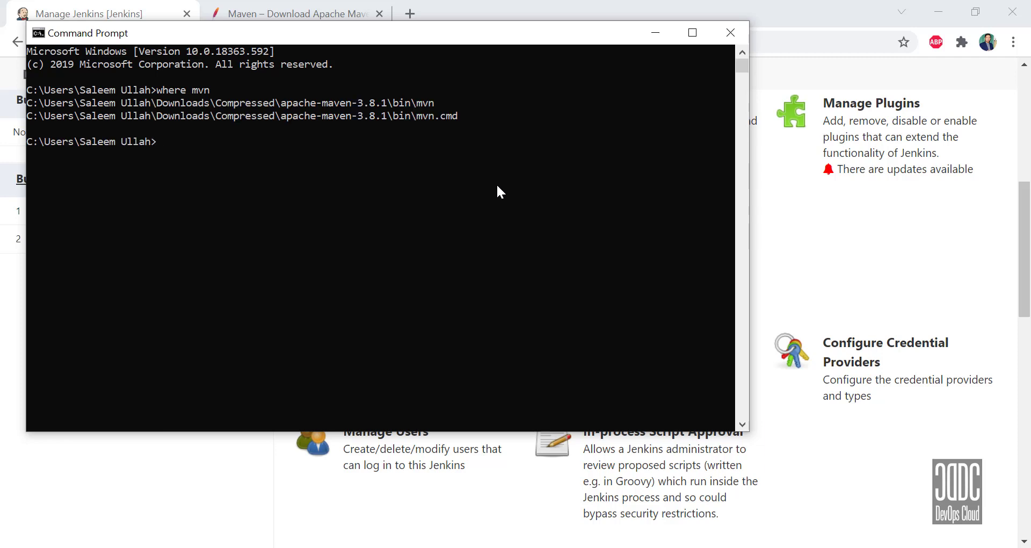
drag(28, 102, 361, 102)
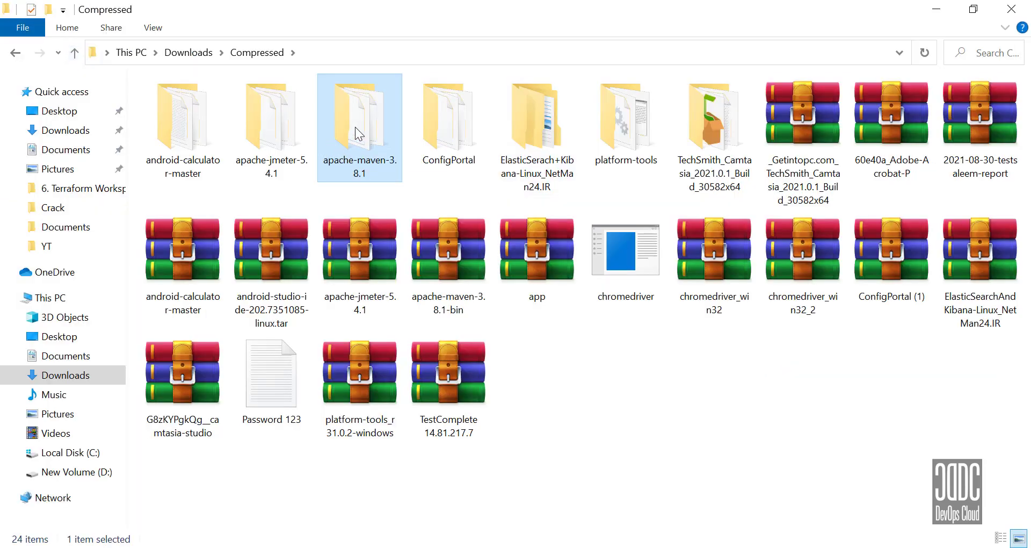
Step: Switch to File Explorer, open the apache-maven-3.8.1 folder in Downloads\Compressed, and copy its full path
double_click(356, 129)
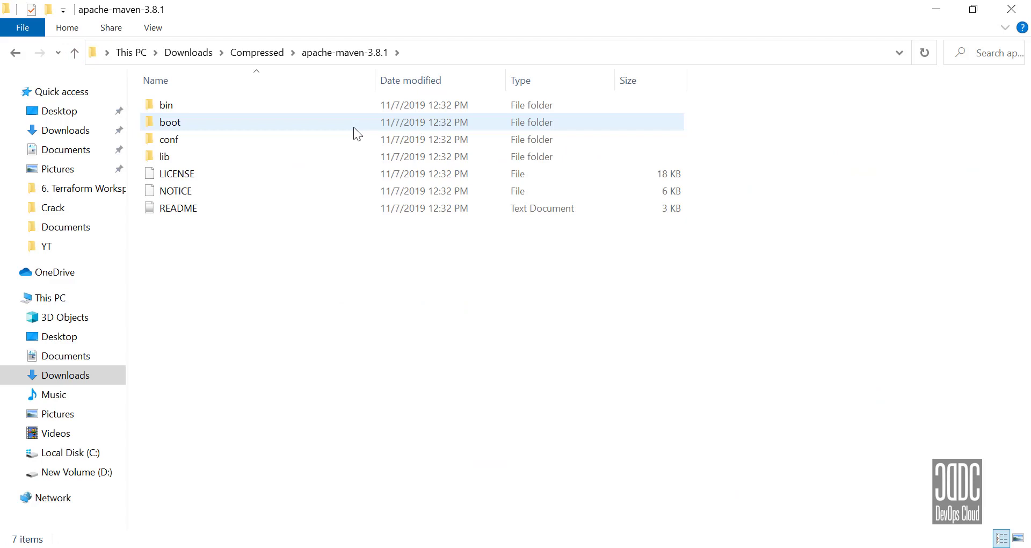
click(424, 48)
double_click(424, 48)
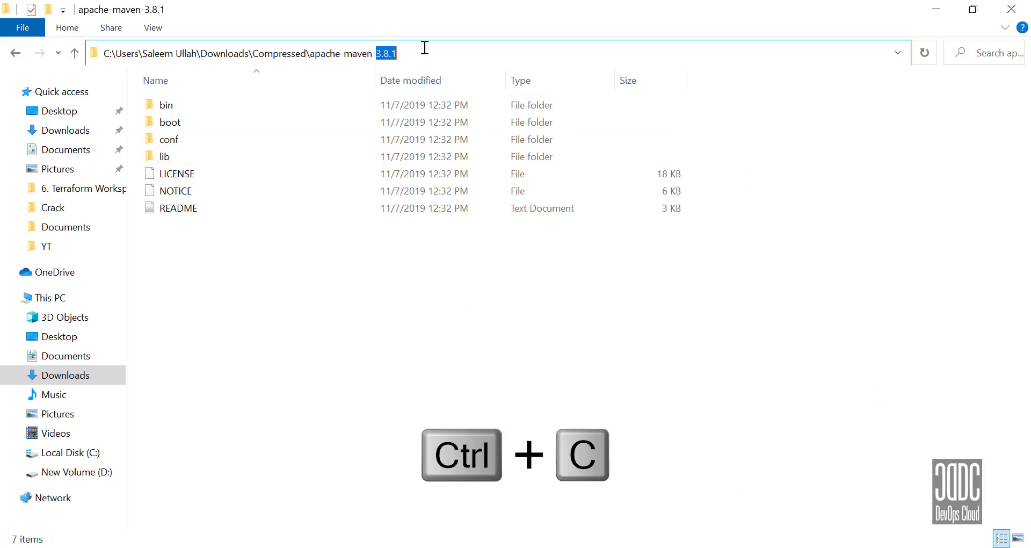
click(425, 48)
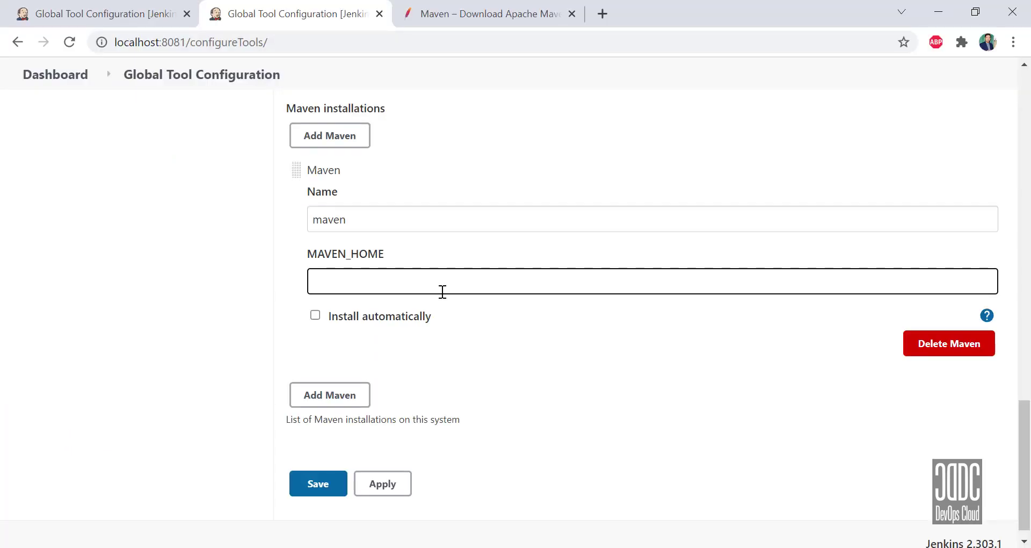
Step: Set MAVEN_HOME for the maven installation in Jenkins to the copied apache-maven-3.8.1 folder path and review the configured tools
key(ctrl+v)
click(467, 251)
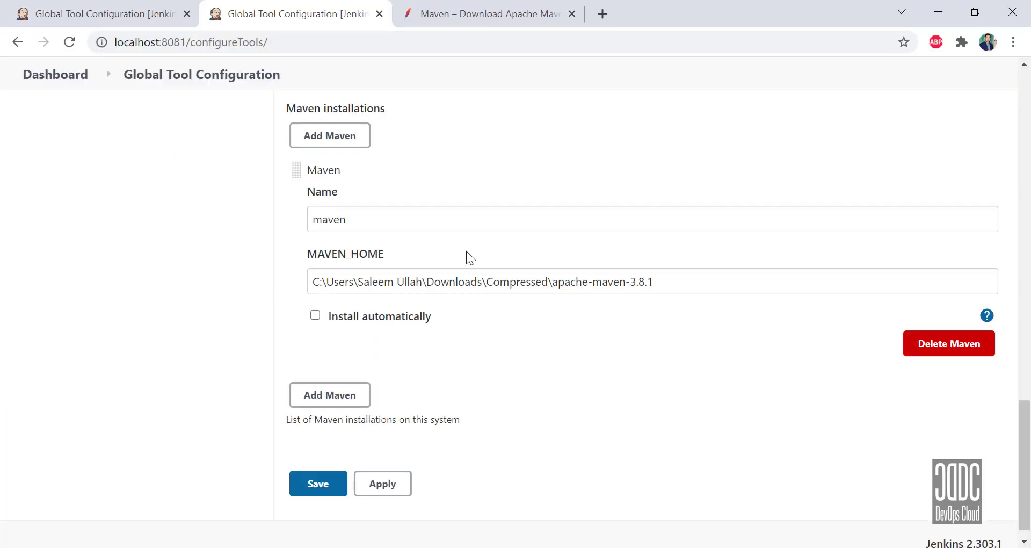
scroll(463, 249, up, 5)
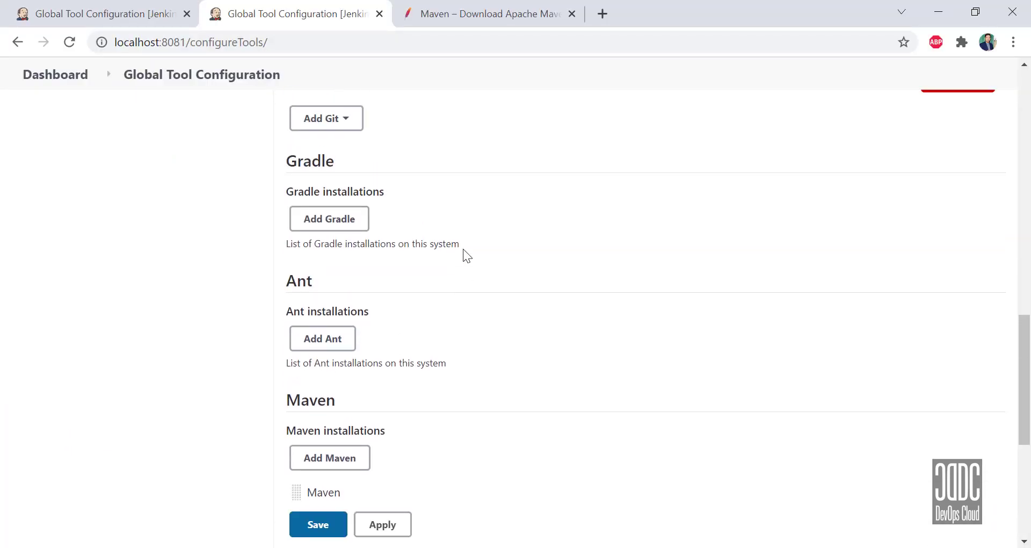
scroll(463, 249, up, 10)
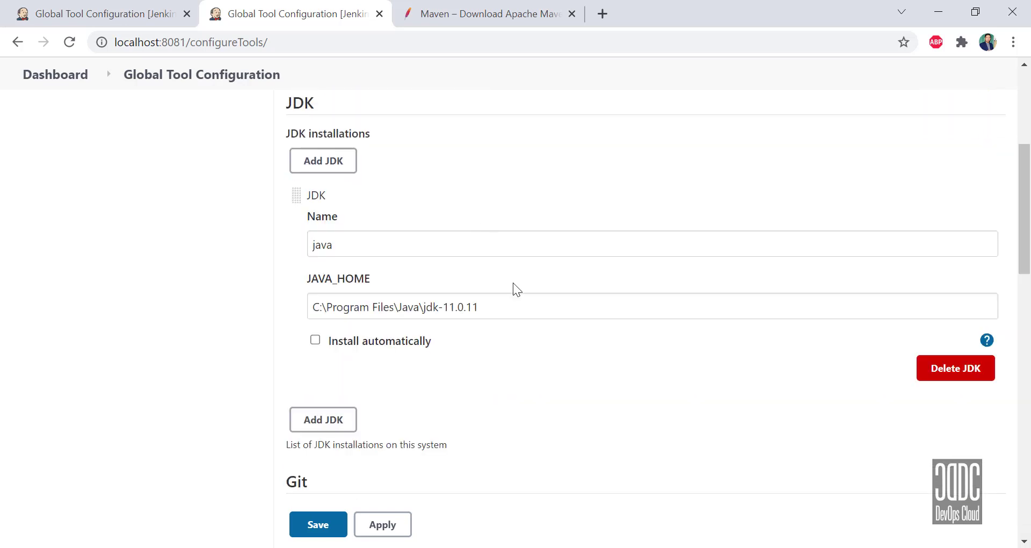
Step: Review the JDK, Git and Maven installation entries and save the Global Tool Configuration
scroll(515, 289, down, 5)
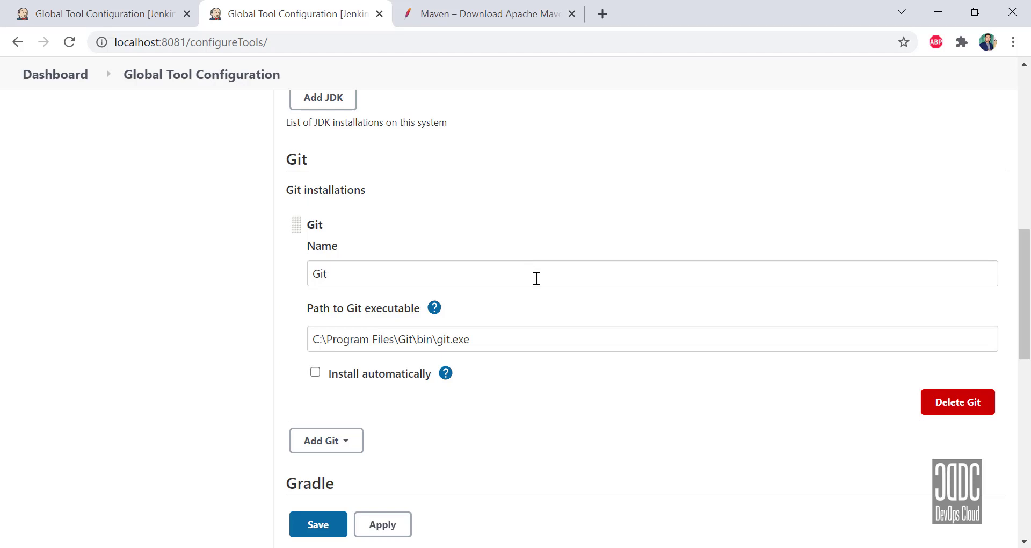
scroll(543, 288, down, 6)
scroll(540, 288, down, 4)
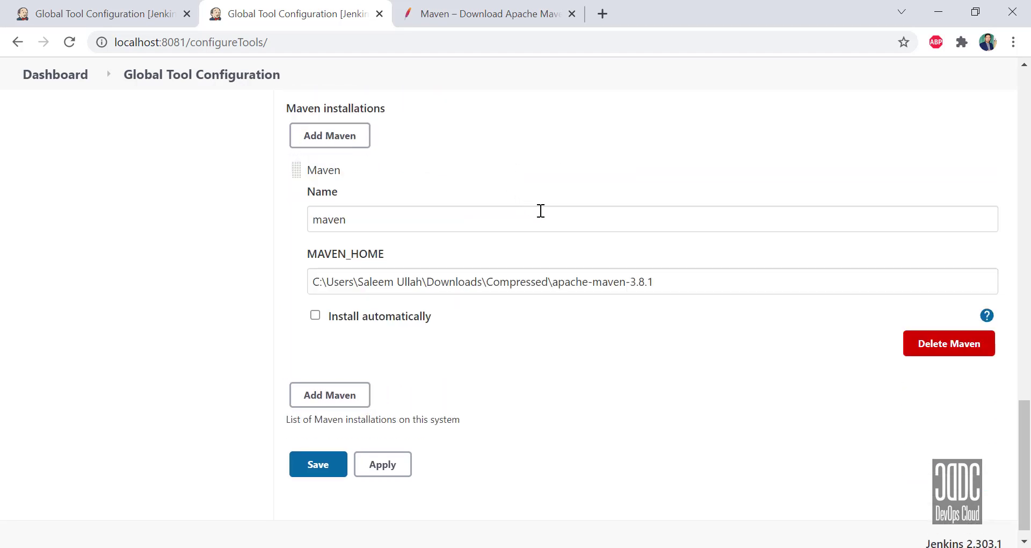
scroll(542, 211, up, 2)
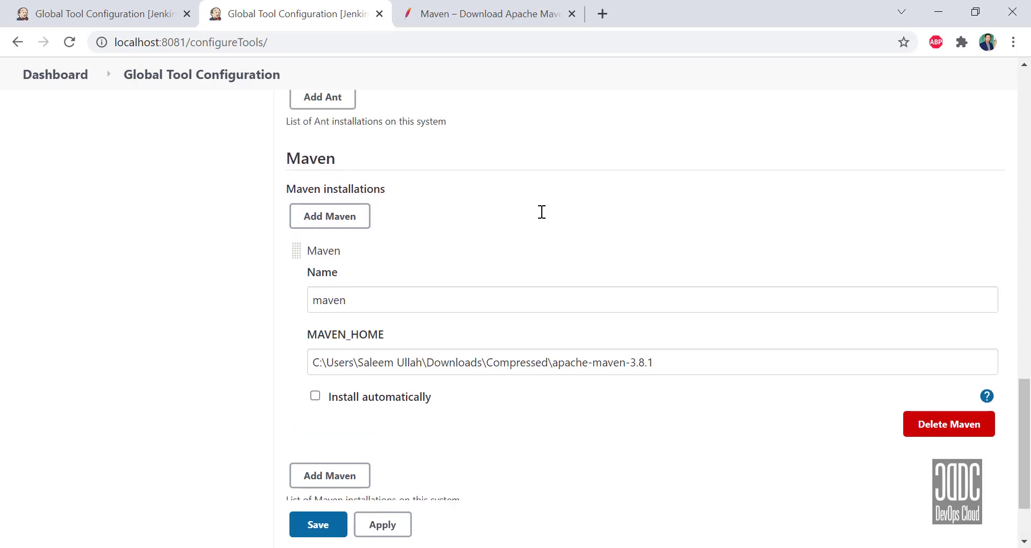
click(318, 524)
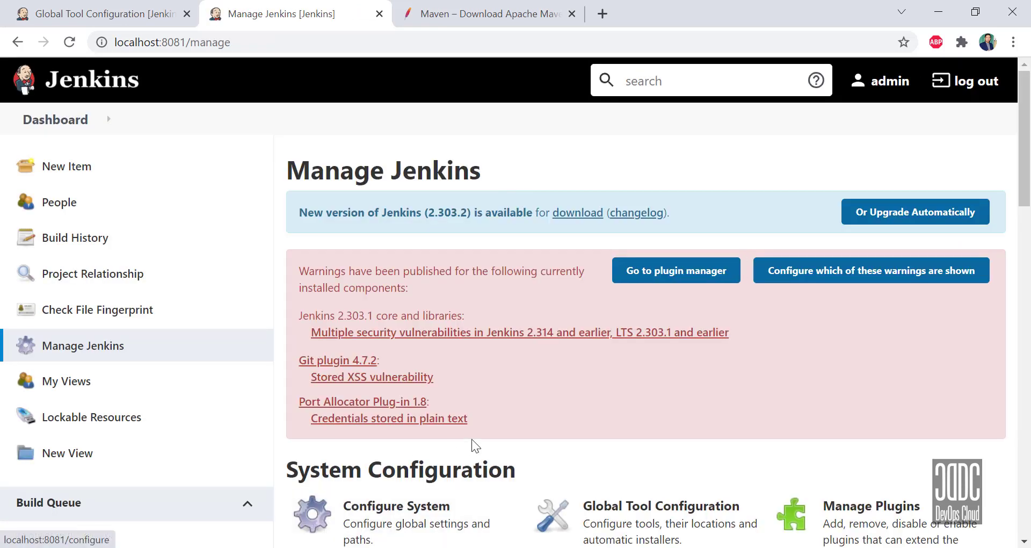
scroll(508, 424, down, 2)
scroll(508, 424, down, 4)
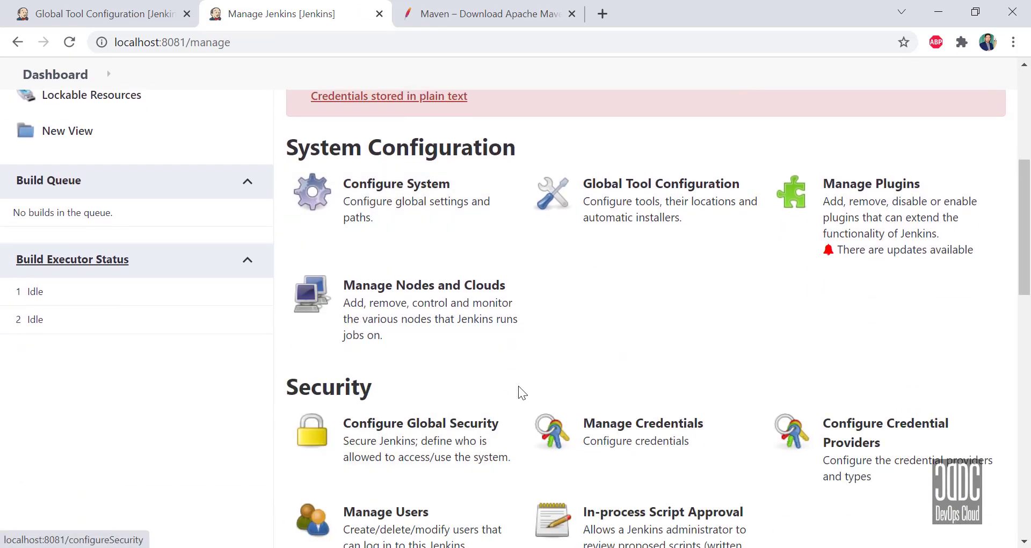
scroll(519, 389, down, 1)
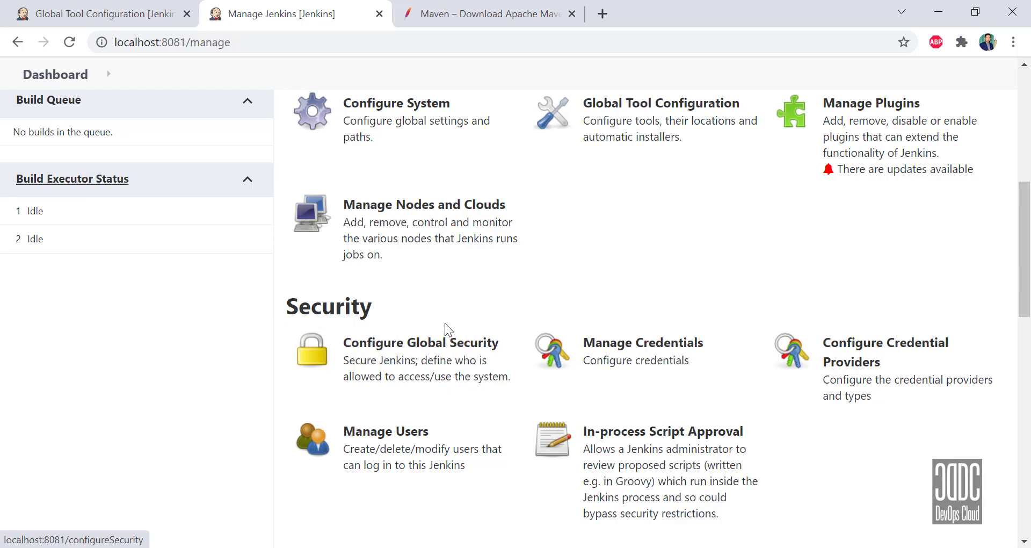